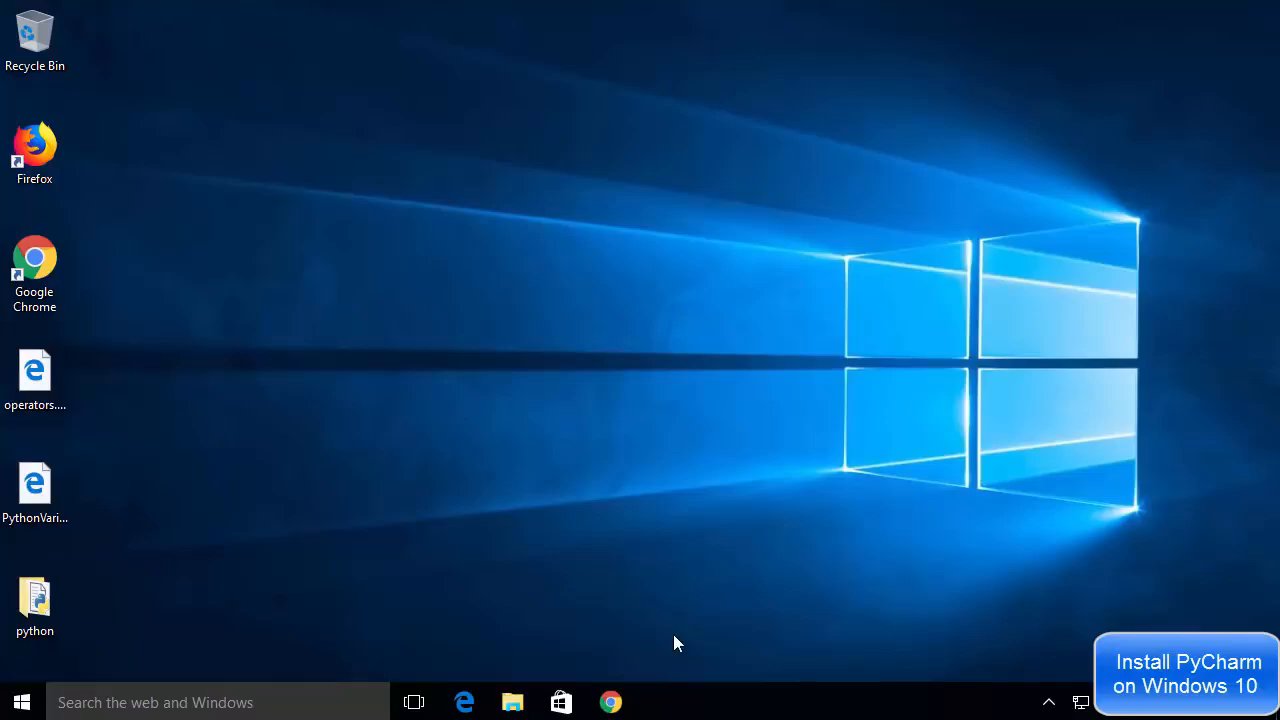
- Switch to Chrome, open the JetBrains PyCharm page from the Google results, and download the Community edition for Windows
click(636, 701)
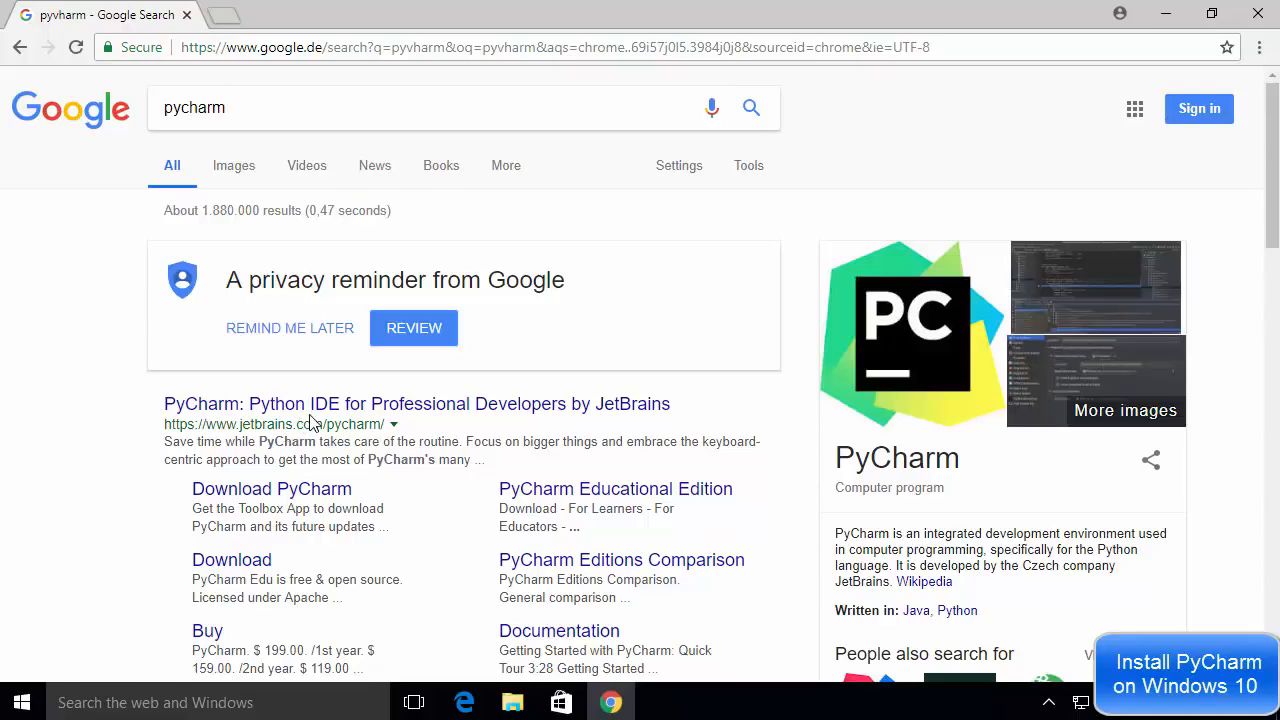
click(312, 414)
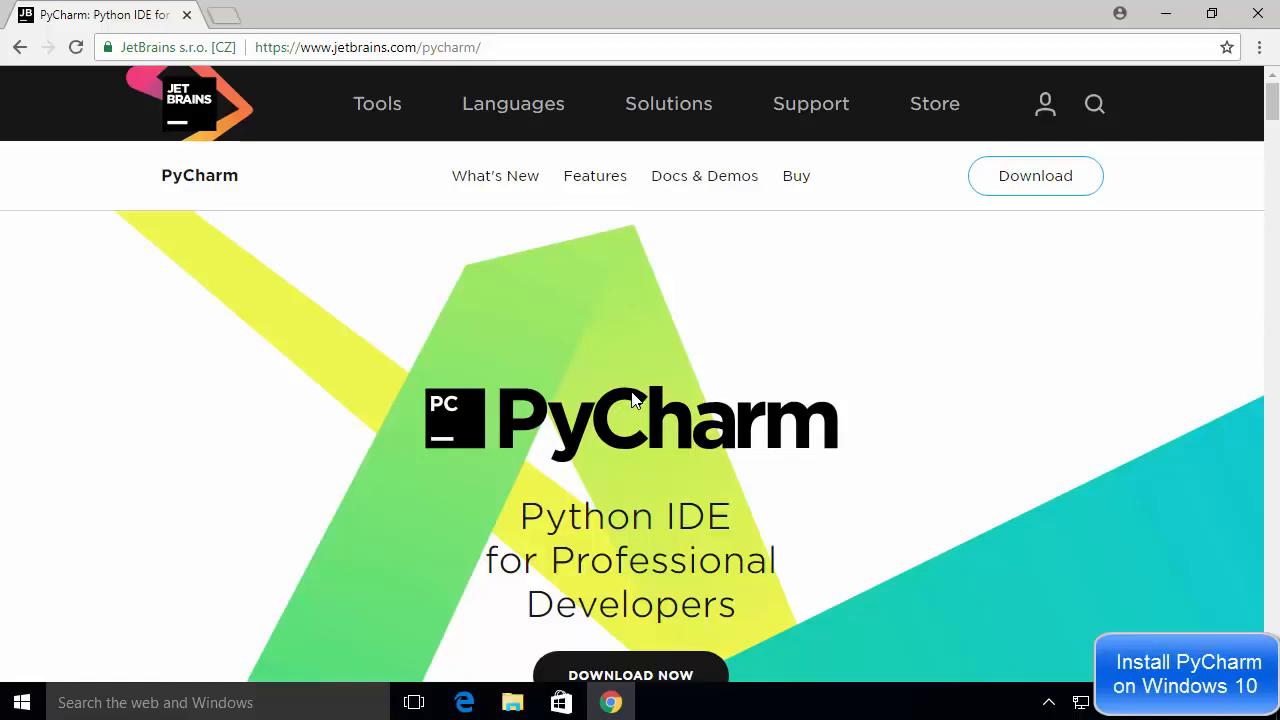
scroll(632, 397, down, 1)
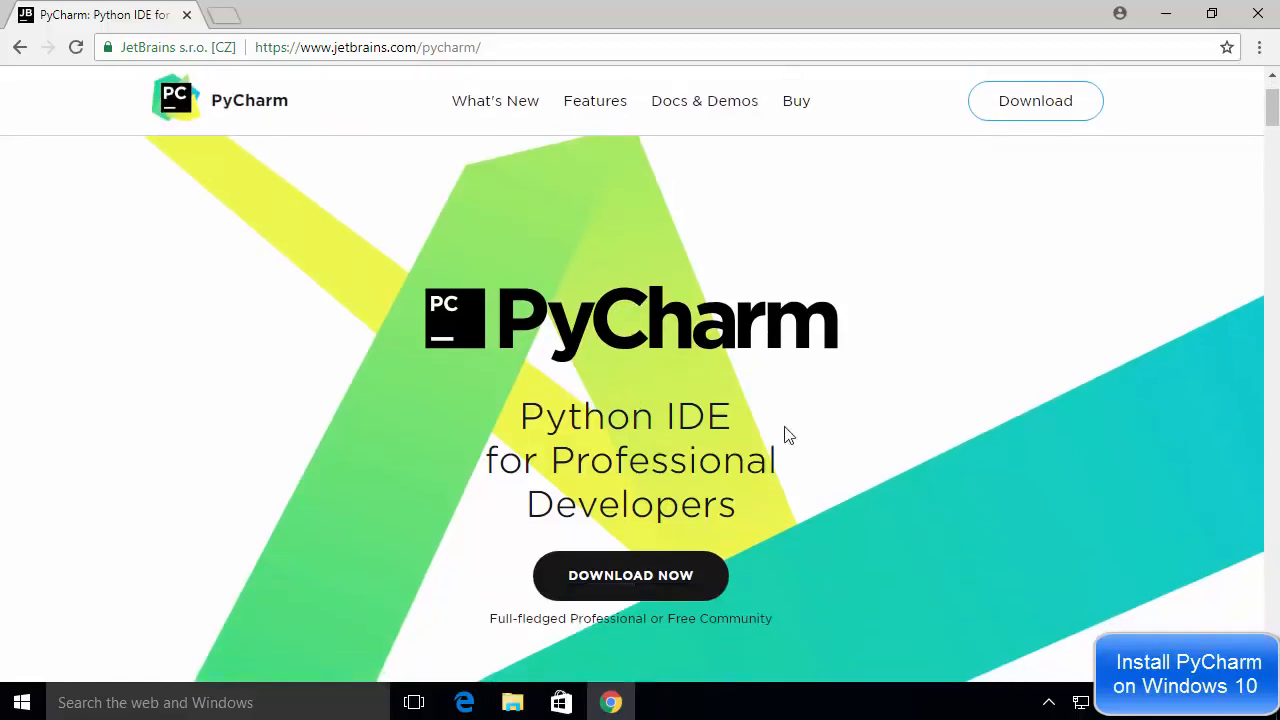
click(634, 580)
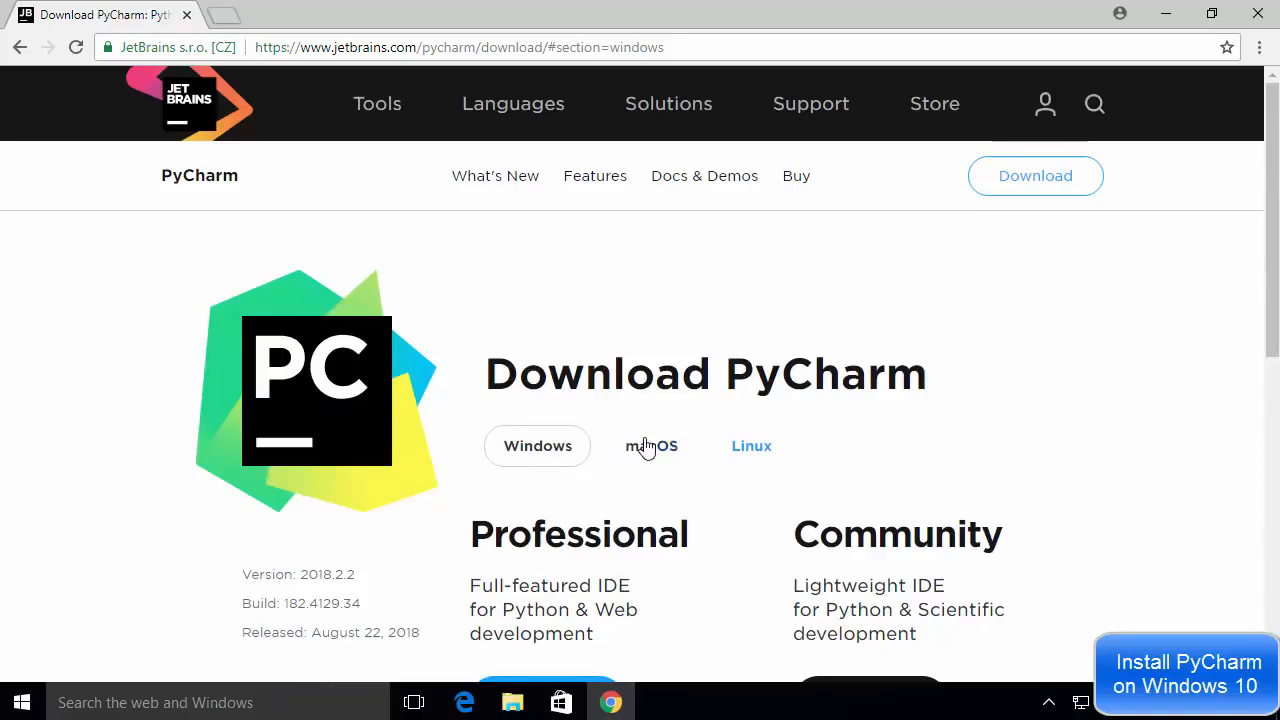
scroll(748, 455, down, 1)
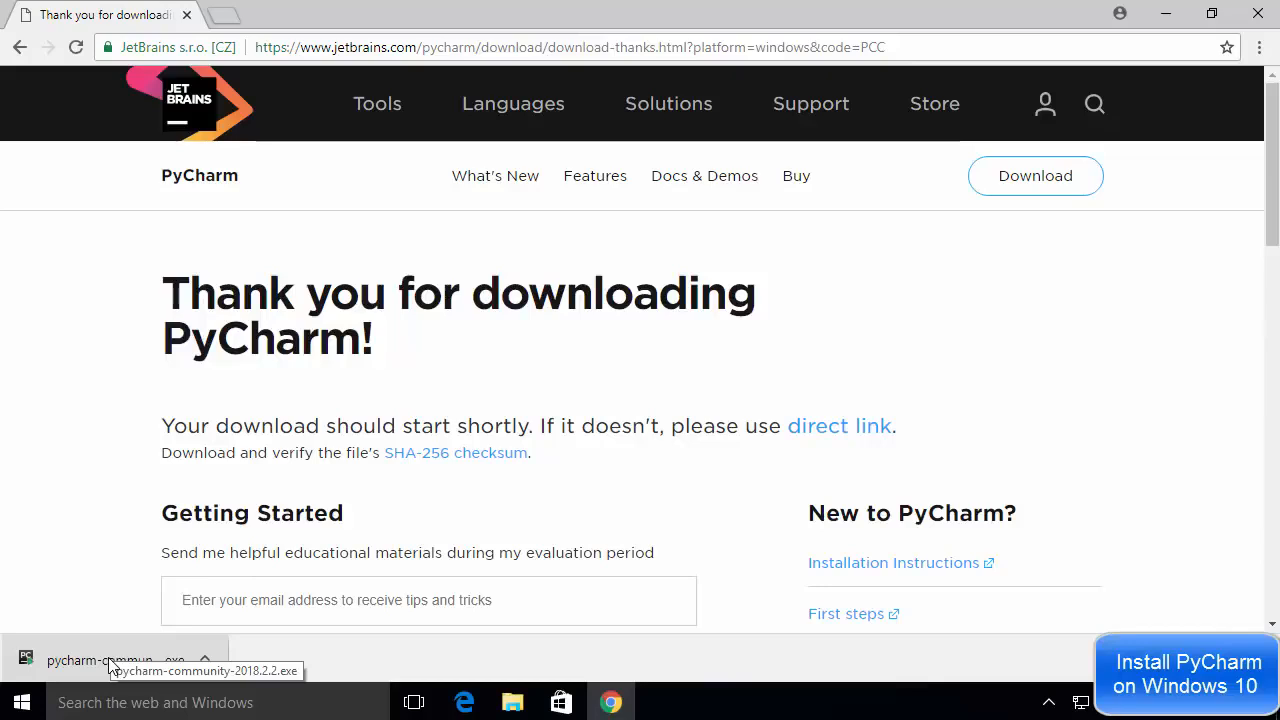
- Run the downloaded pycharm-community-2018.2.2.exe installer and accept the default destination folder for the installation
click(108, 657)
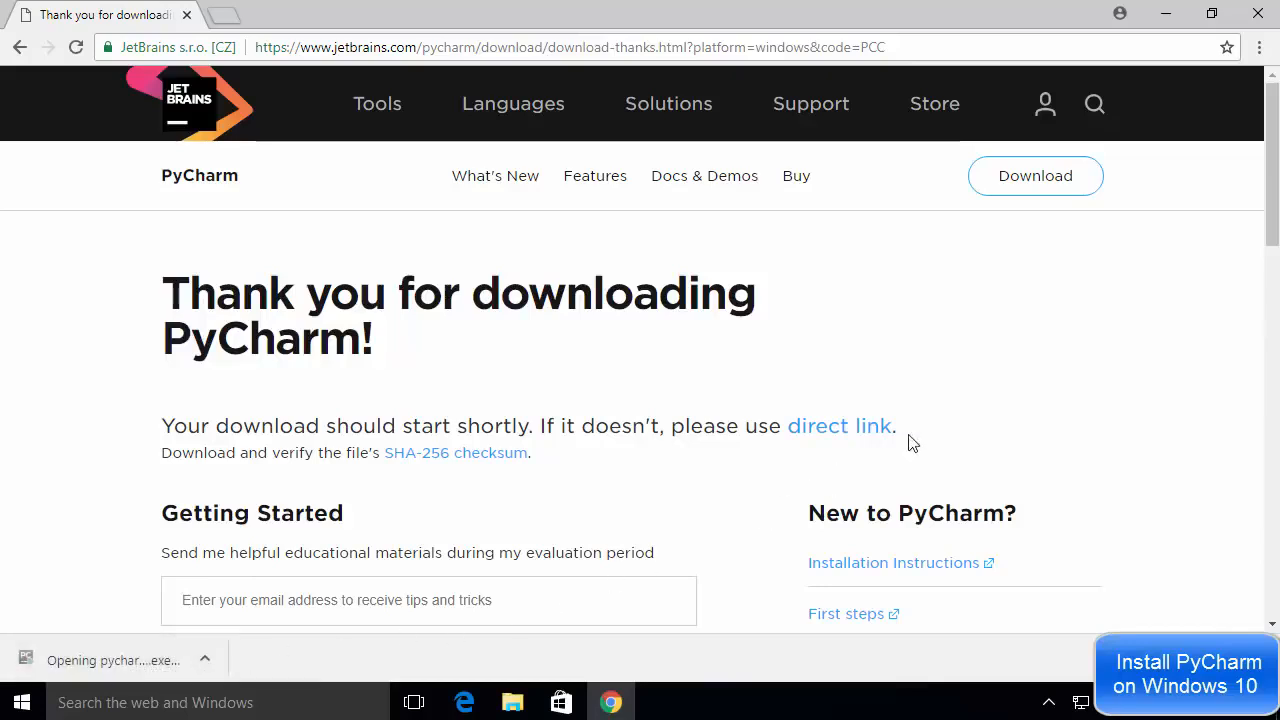
click(1166, 14)
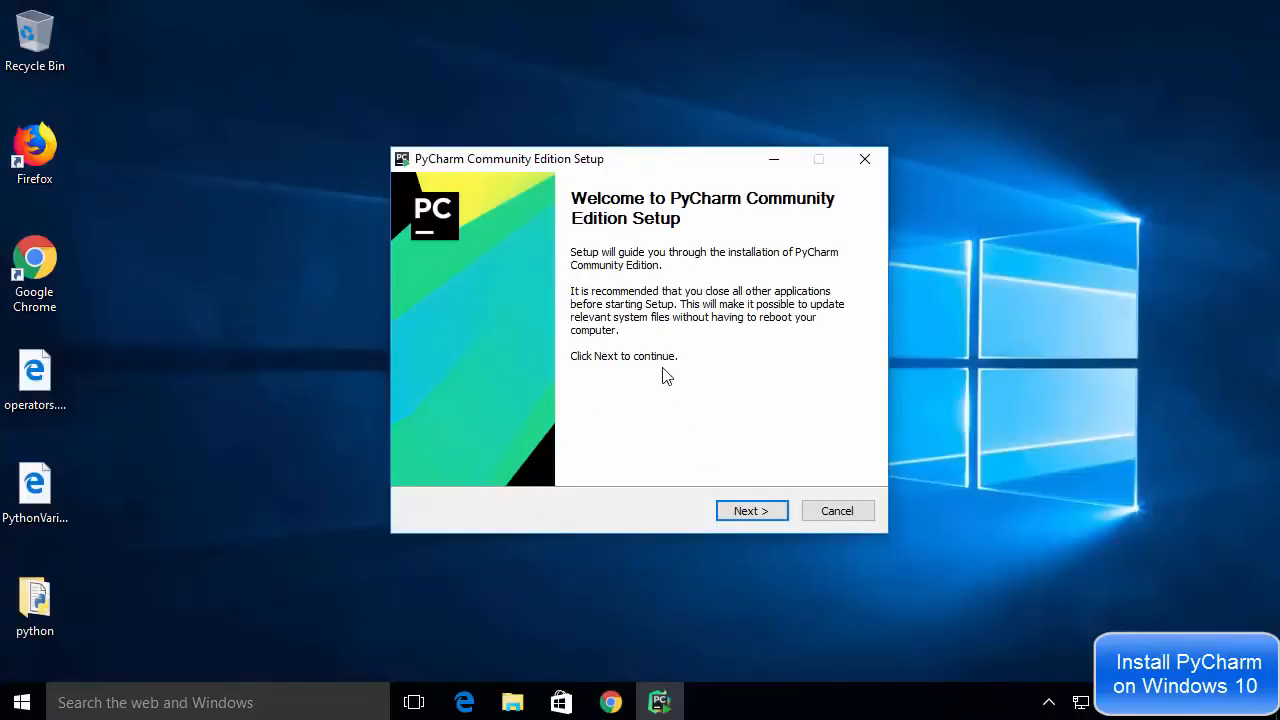
click(743, 517)
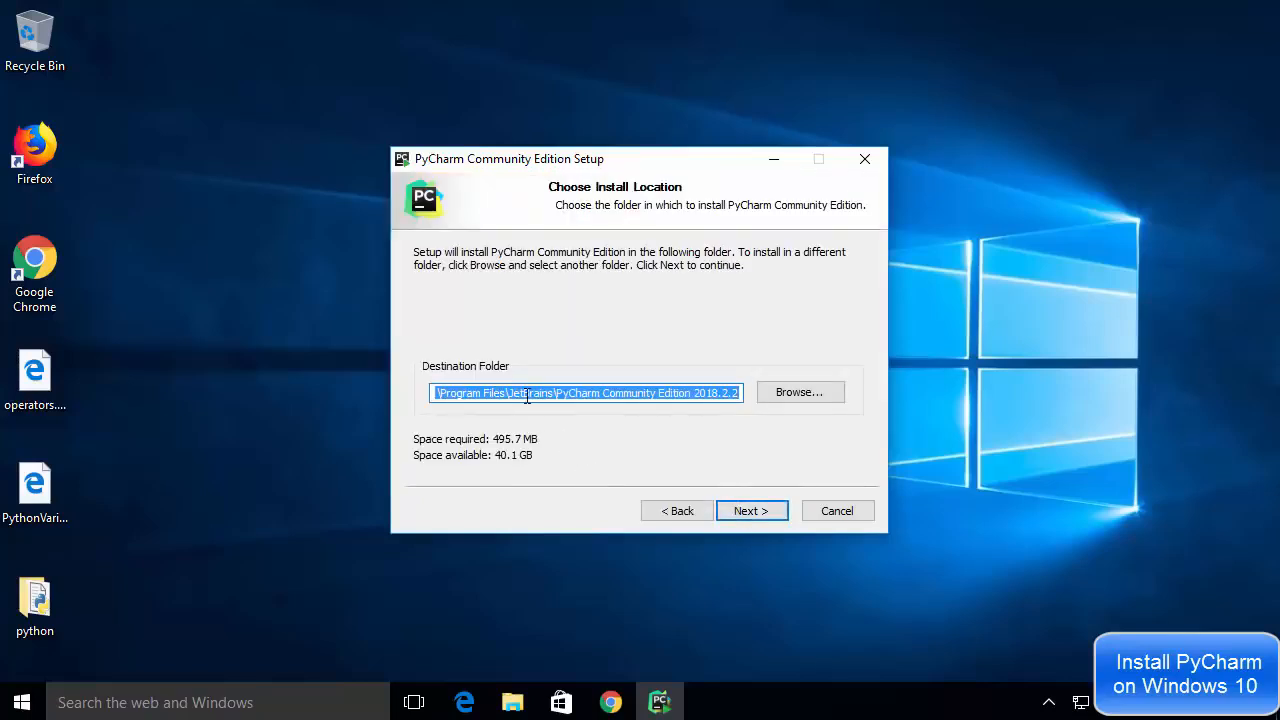
click(476, 396)
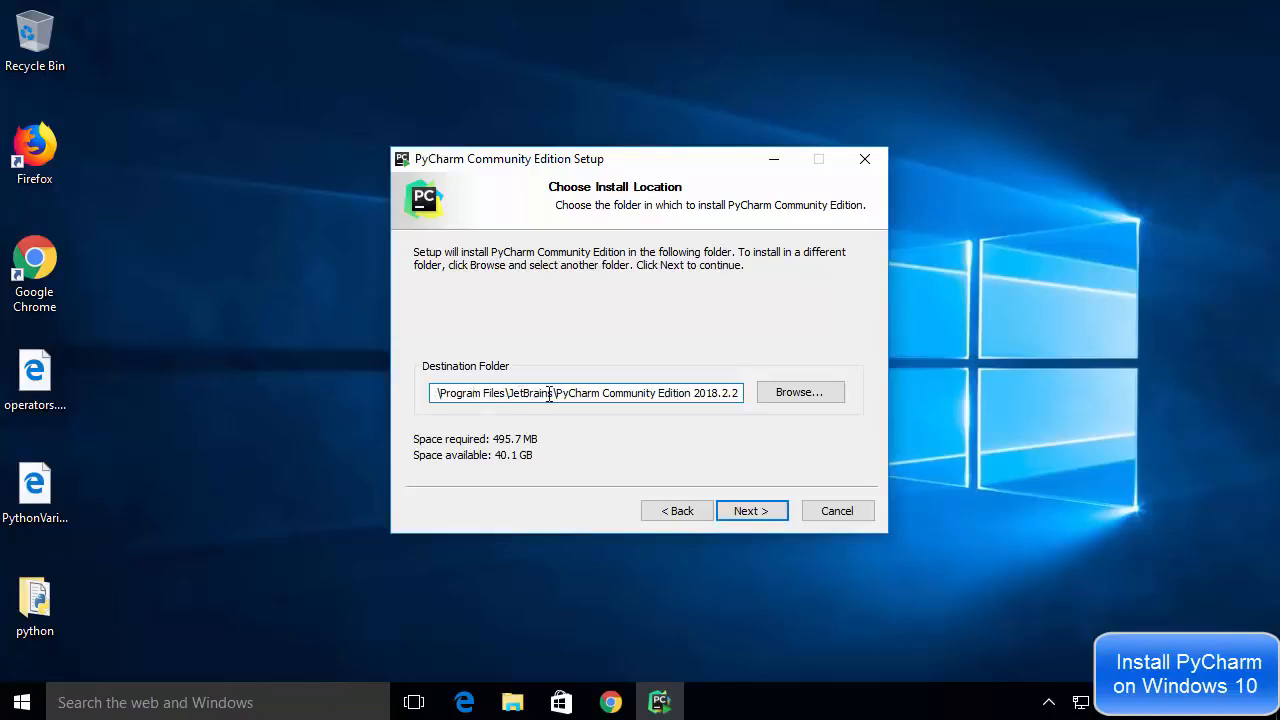
drag(557, 393, 705, 397)
drag(705, 396, 735, 397)
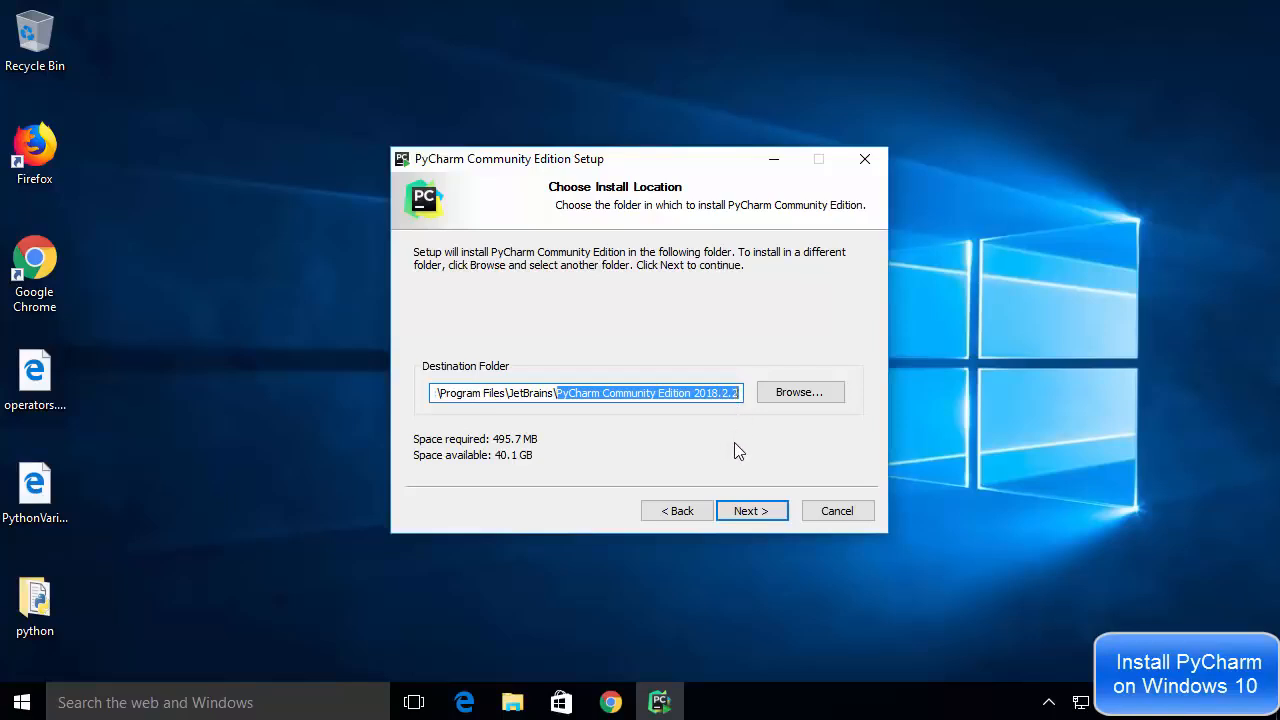
click(744, 512)
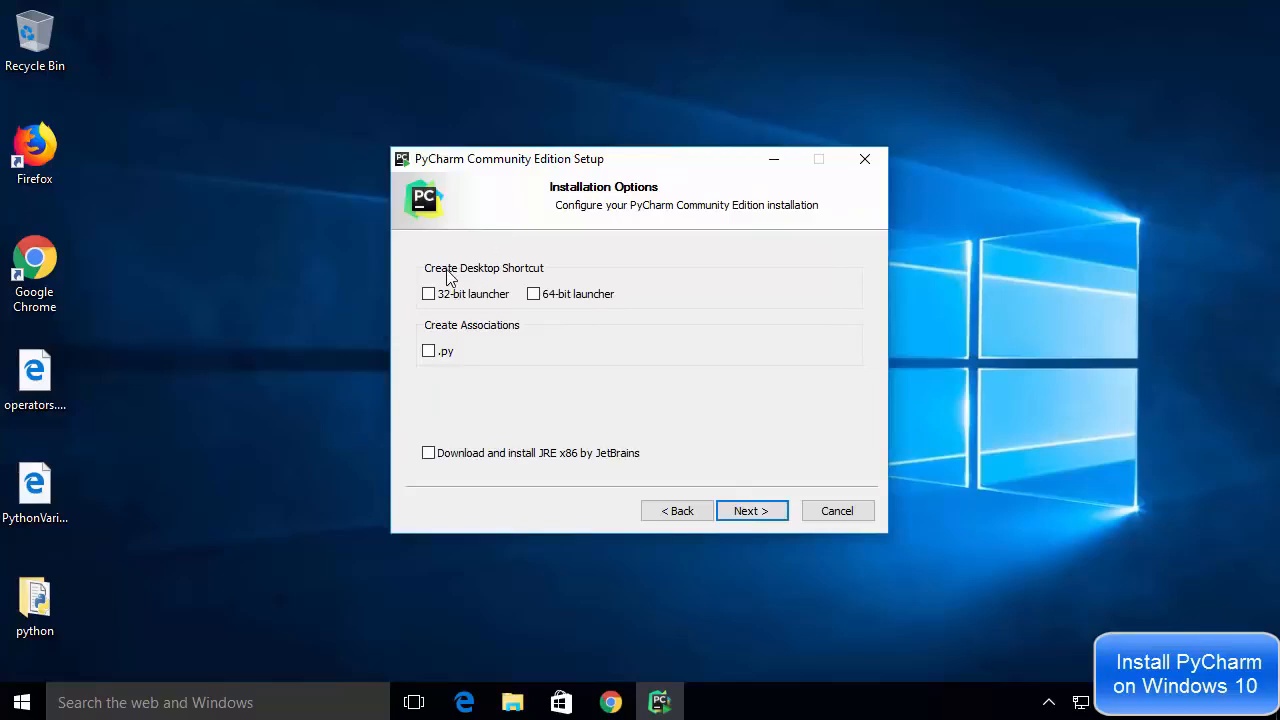
- Choose the 64-bit launcher desktop shortcut and install PyCharm with JetBrains as its Start Menu folder
click(533, 296)
click(749, 511)
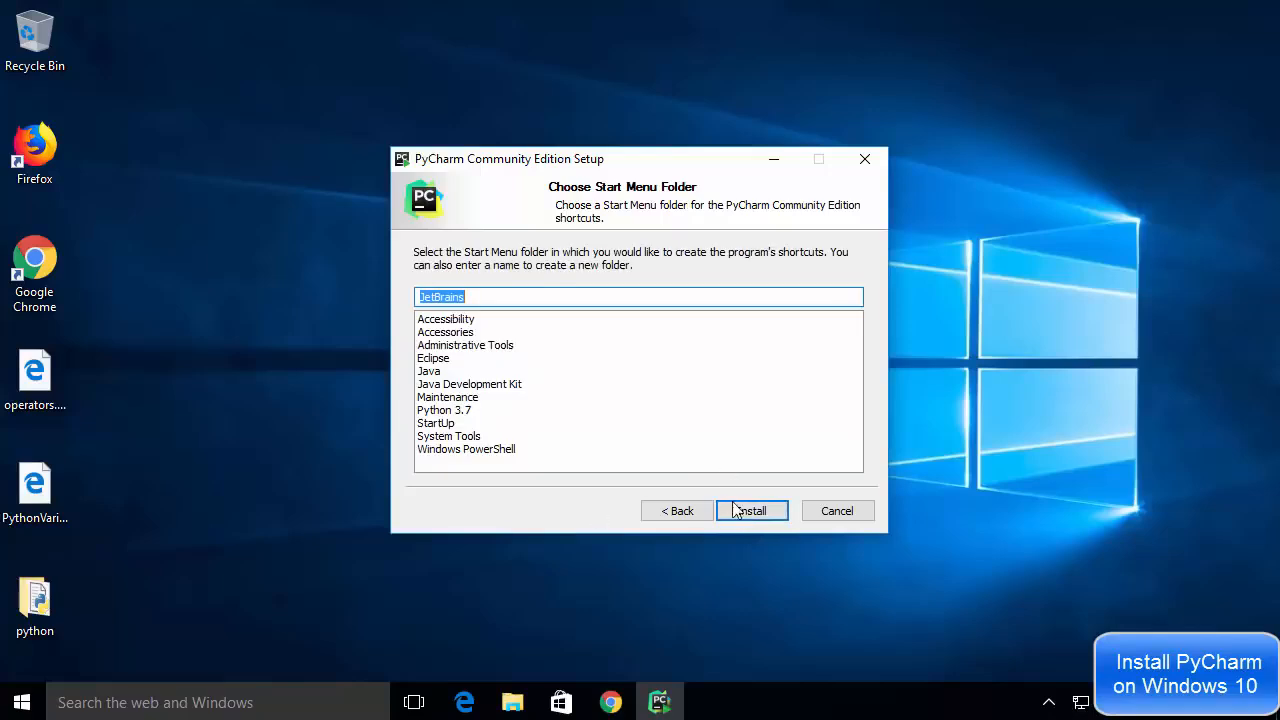
click(745, 513)
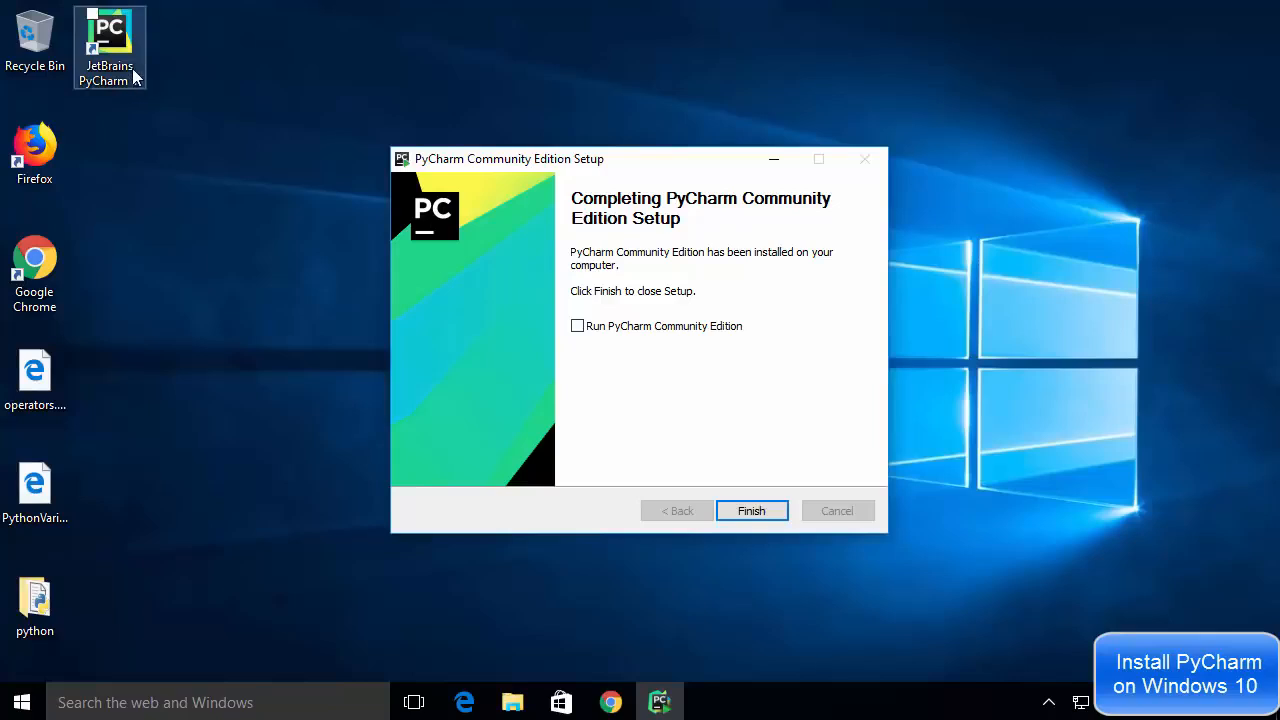
- Finish the setup with Run PyCharm Community Edition enabled, and choose not to import any settings
click(577, 327)
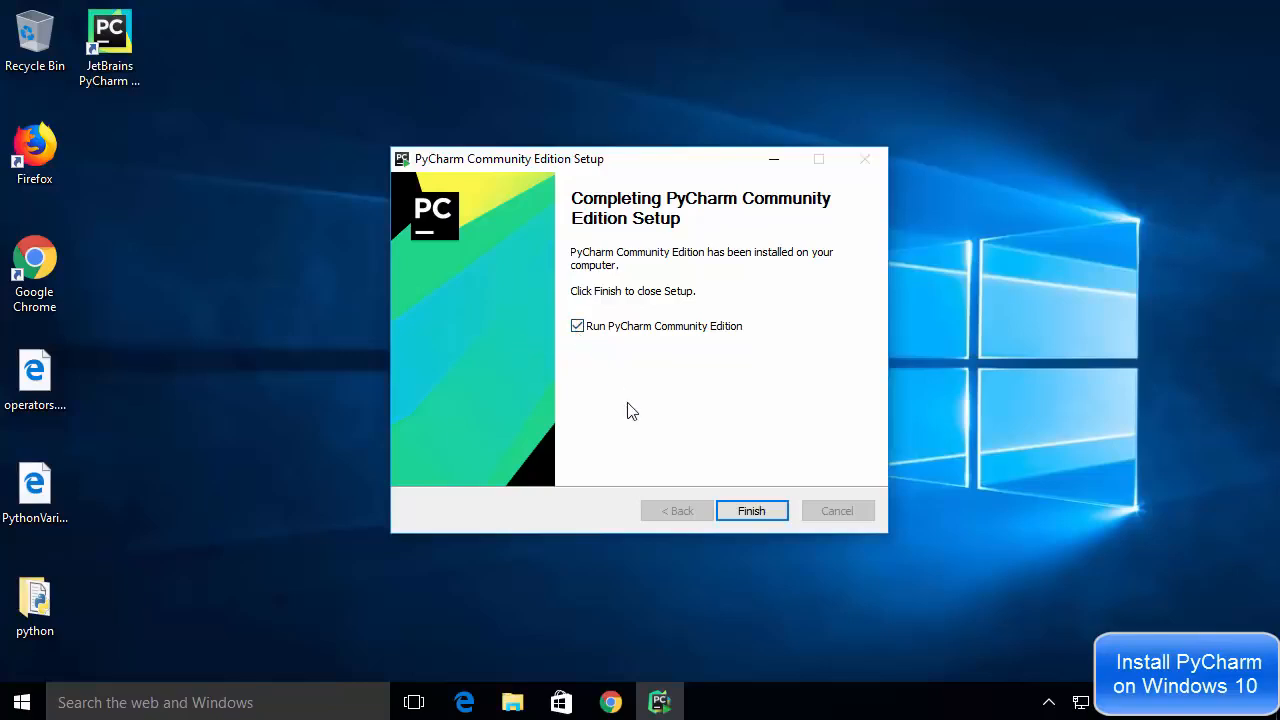
click(751, 511)
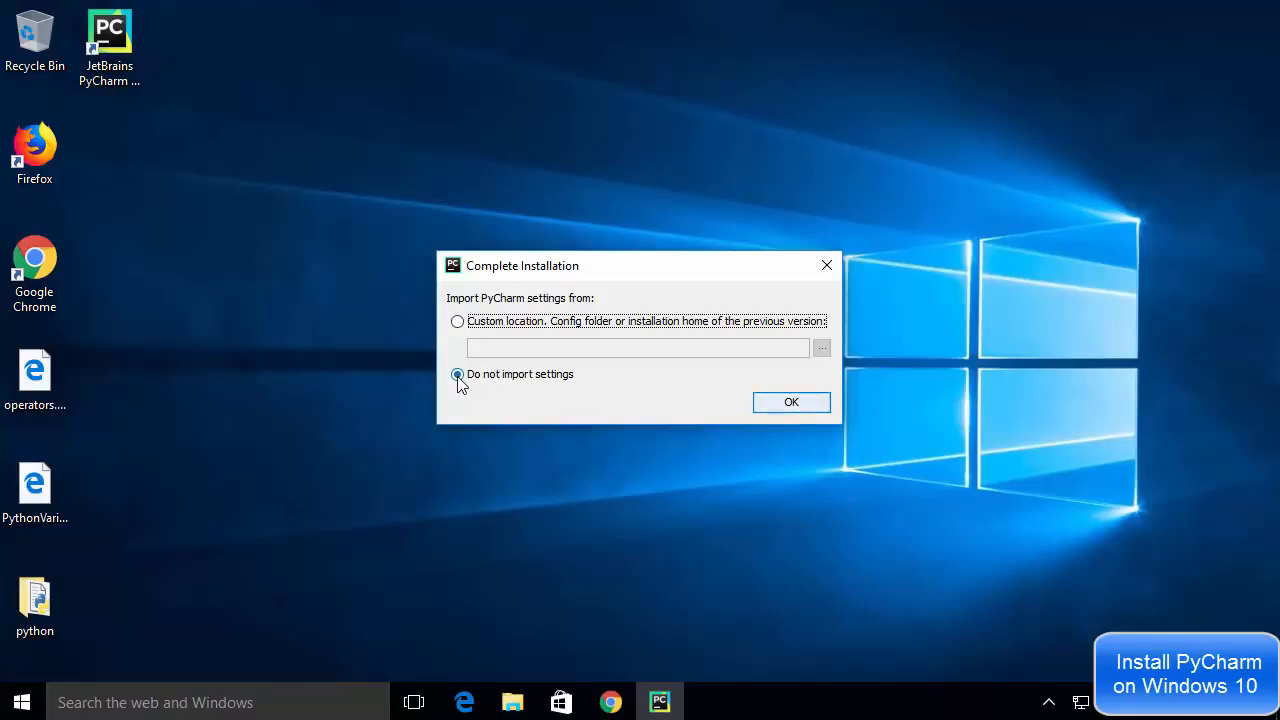
click(789, 403)
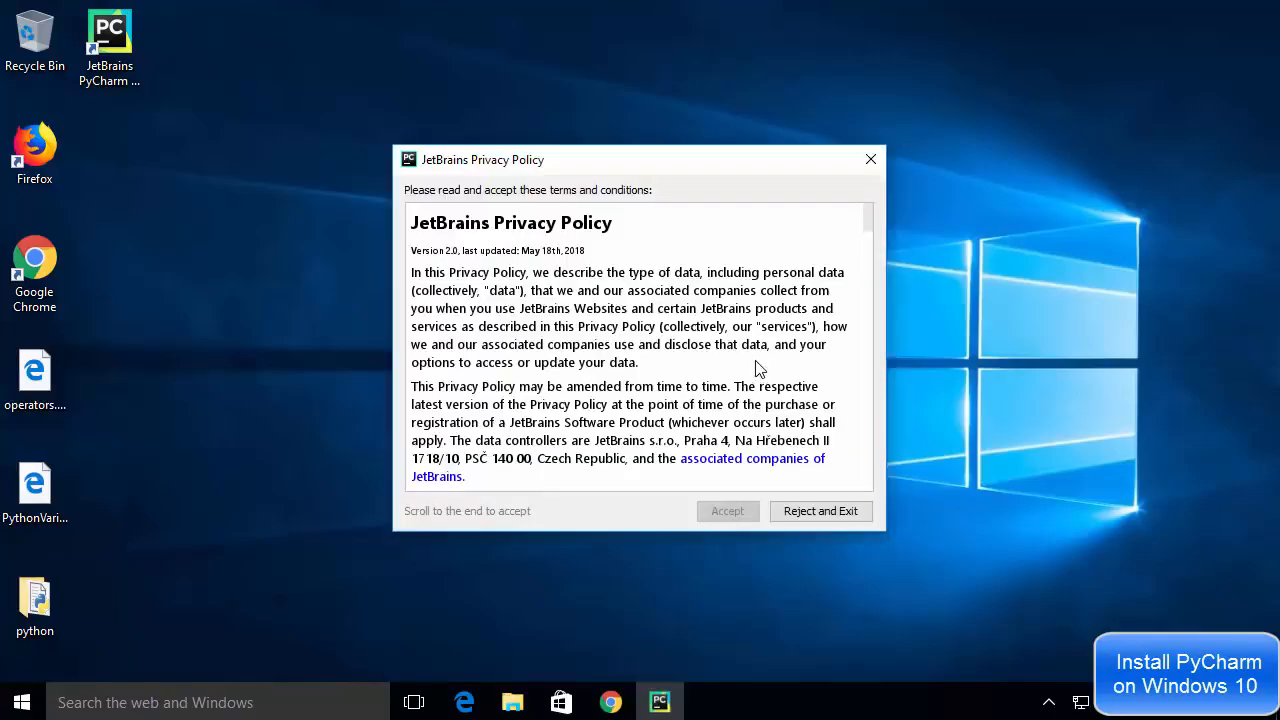
- Accept the JetBrains Privacy Policy and decline to send usage statistics
scroll(757, 347, down, 20)
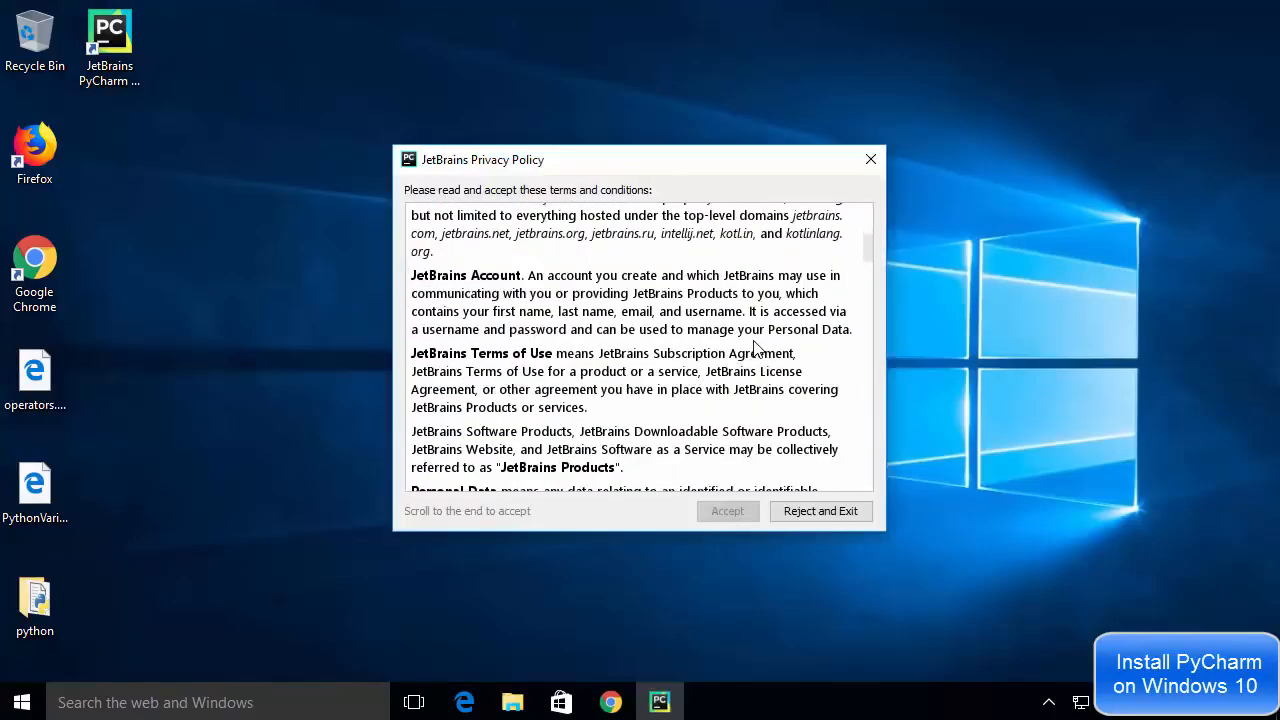
scroll(757, 347, down, 20)
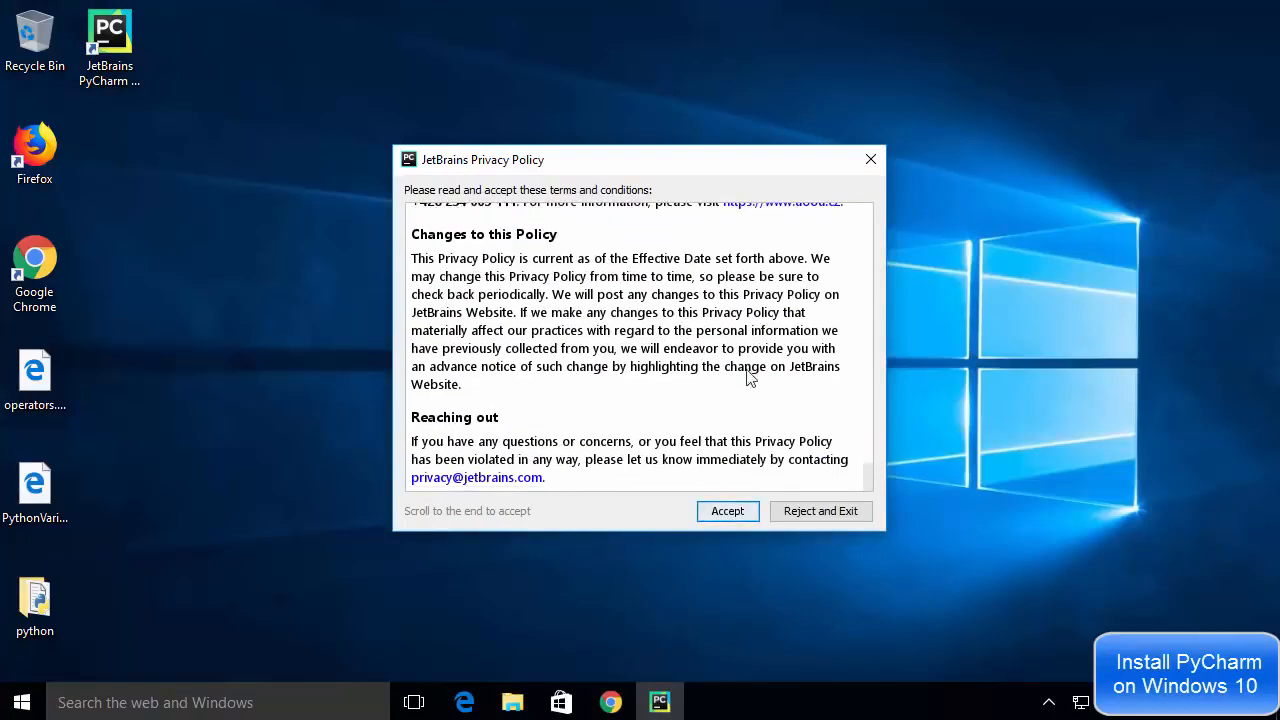
click(719, 512)
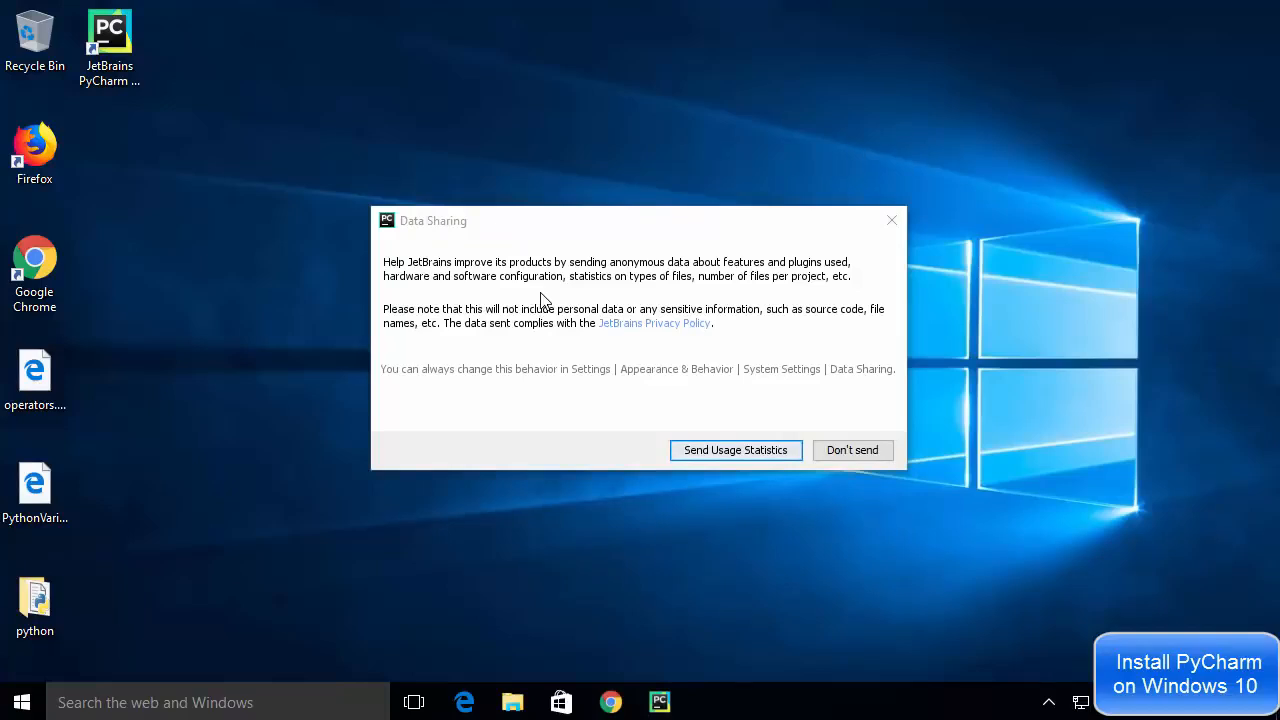
click(852, 450)
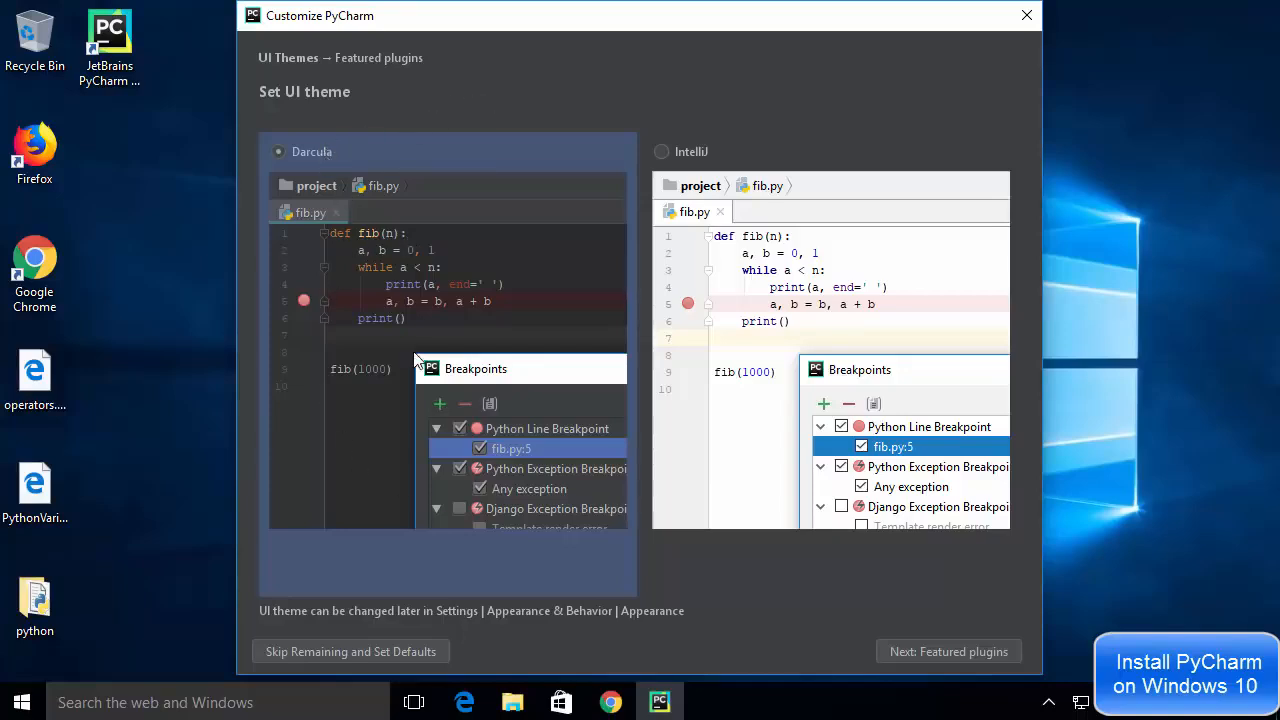
- Set the UI theme to IntelliJ and start using PyCharm without installing any featured plugins
click(660, 152)
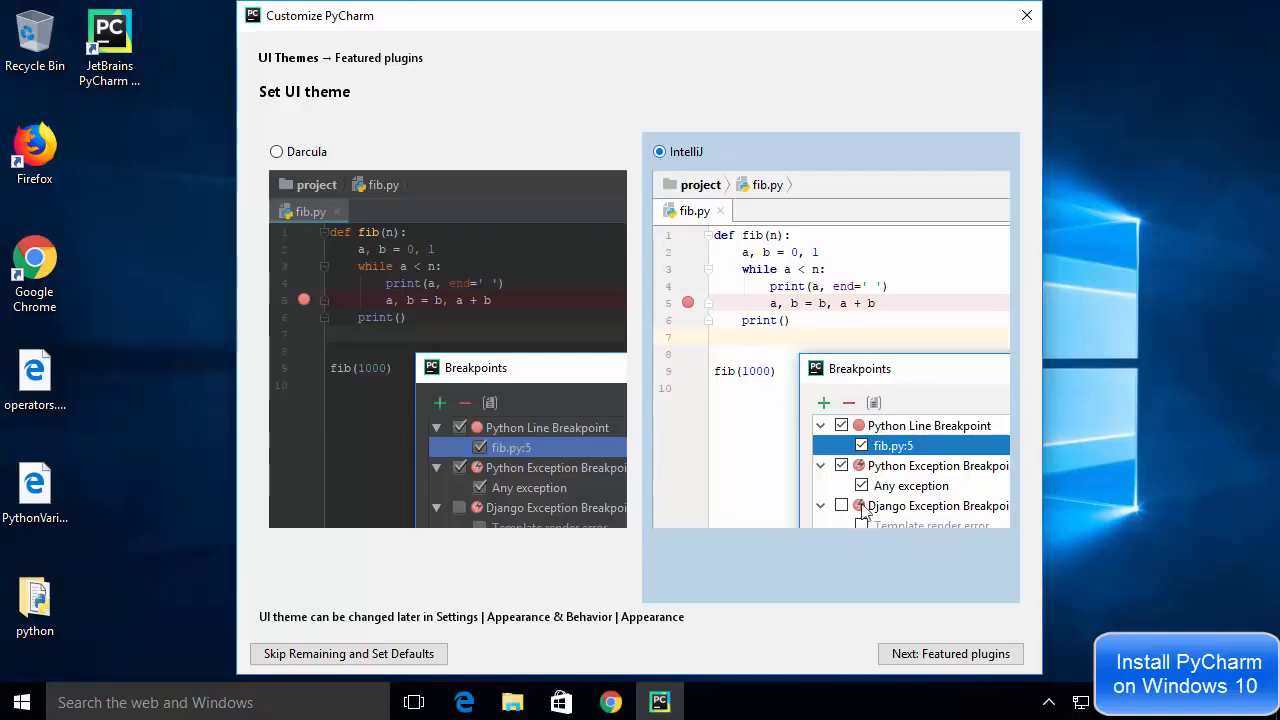
click(918, 655)
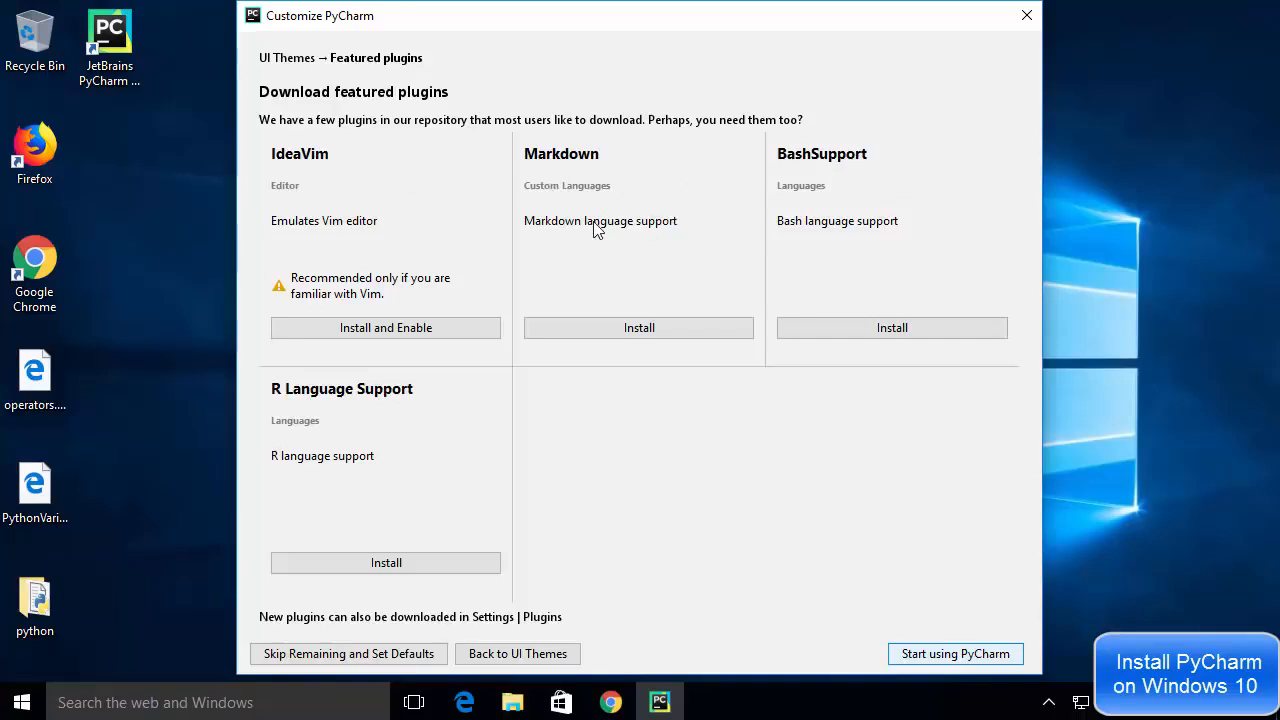
click(927, 651)
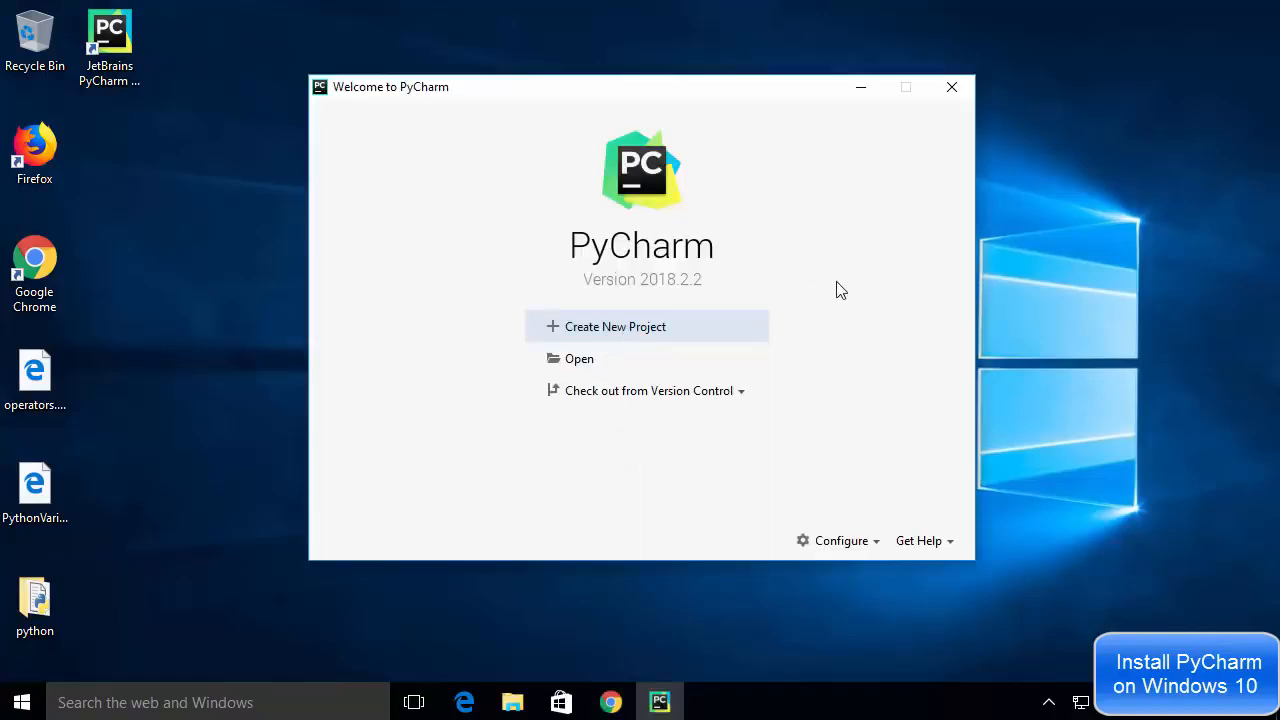
- Create a new project named HelloWorld in the default PycharmProjects folder
click(596, 338)
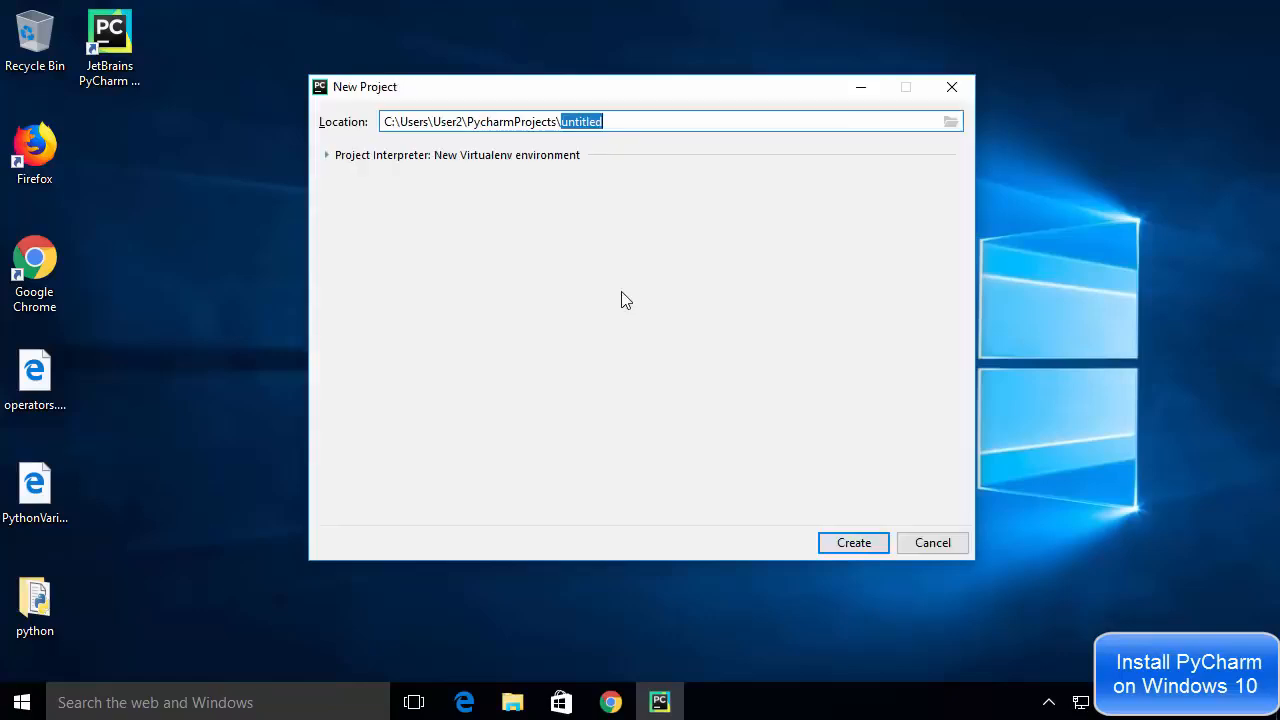
click(592, 121)
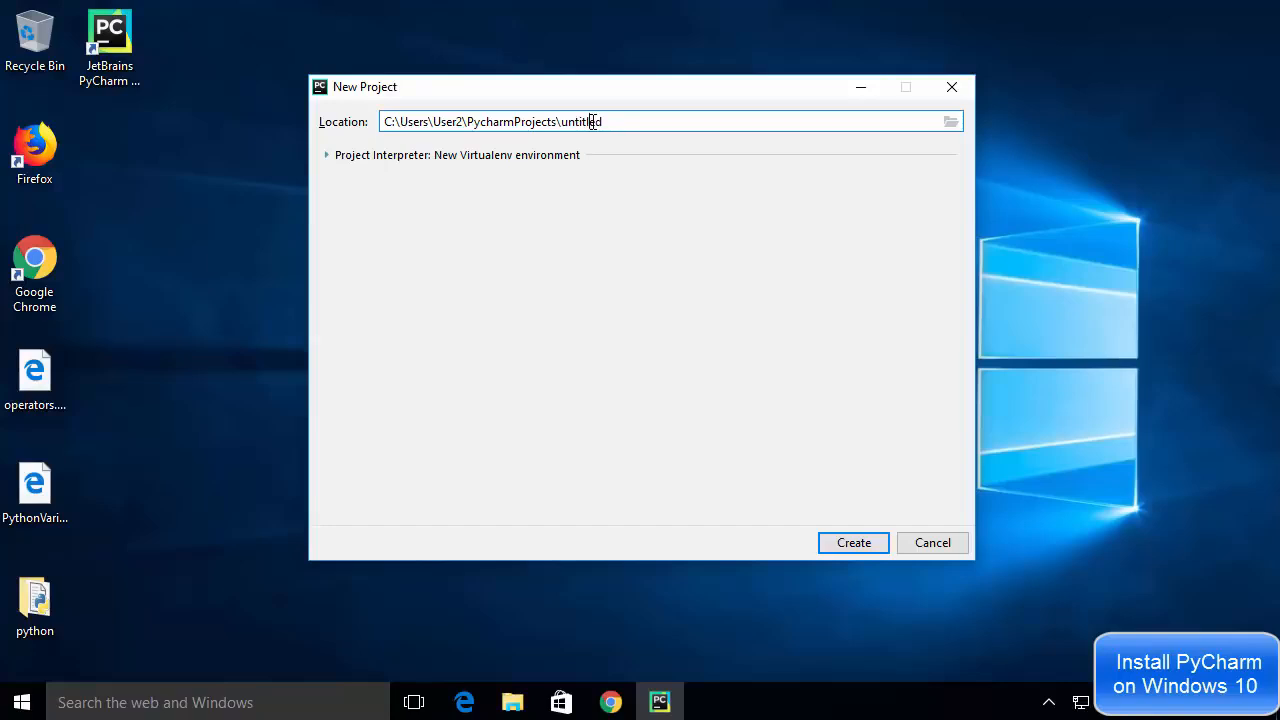
triple_click(592, 121)
click(592, 121)
double_click(592, 121)
key(BackSpace)
text(HelloWorld)
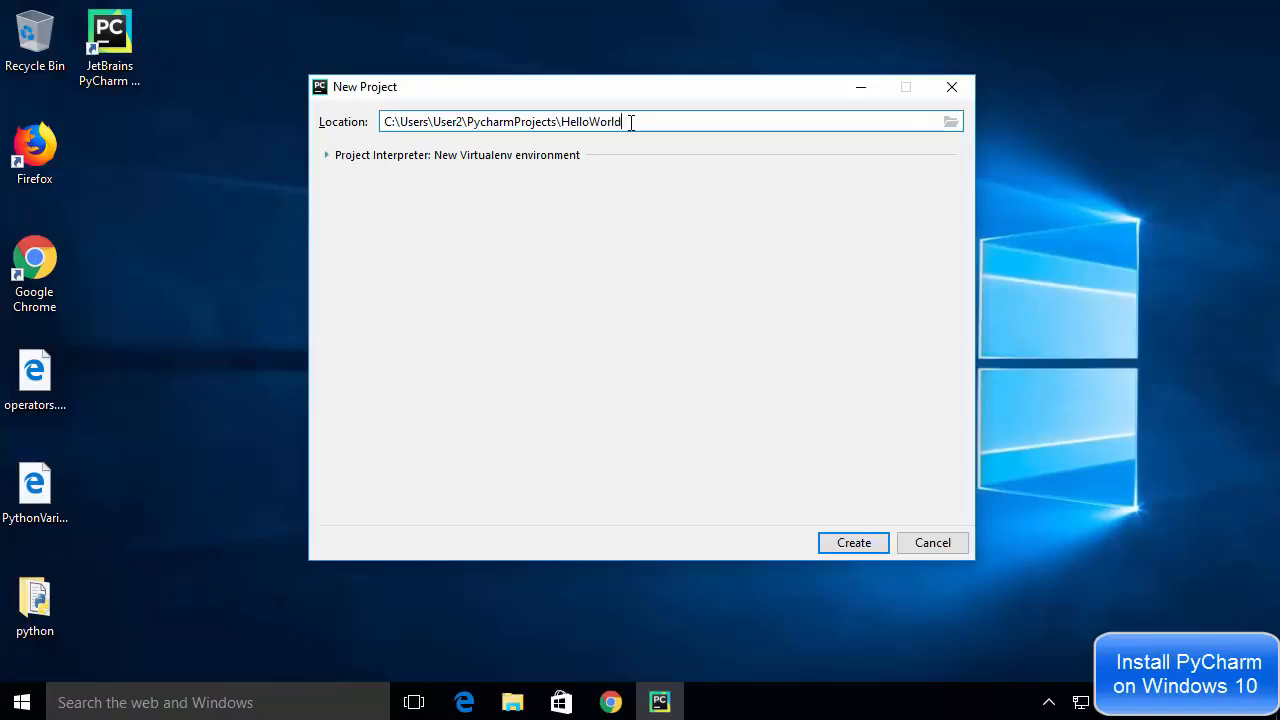
click(853, 542)
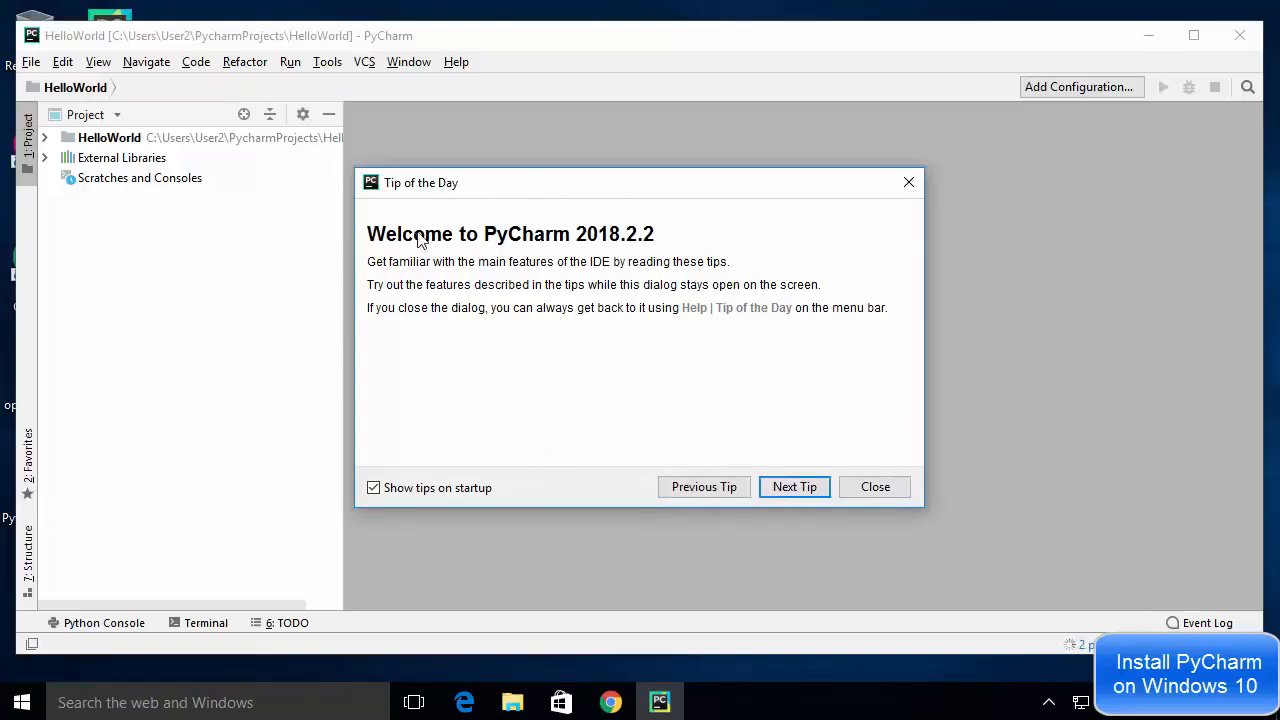
- Close the Tip of the Day dialog and maximize the project window
click(848, 487)
click(1193, 35)
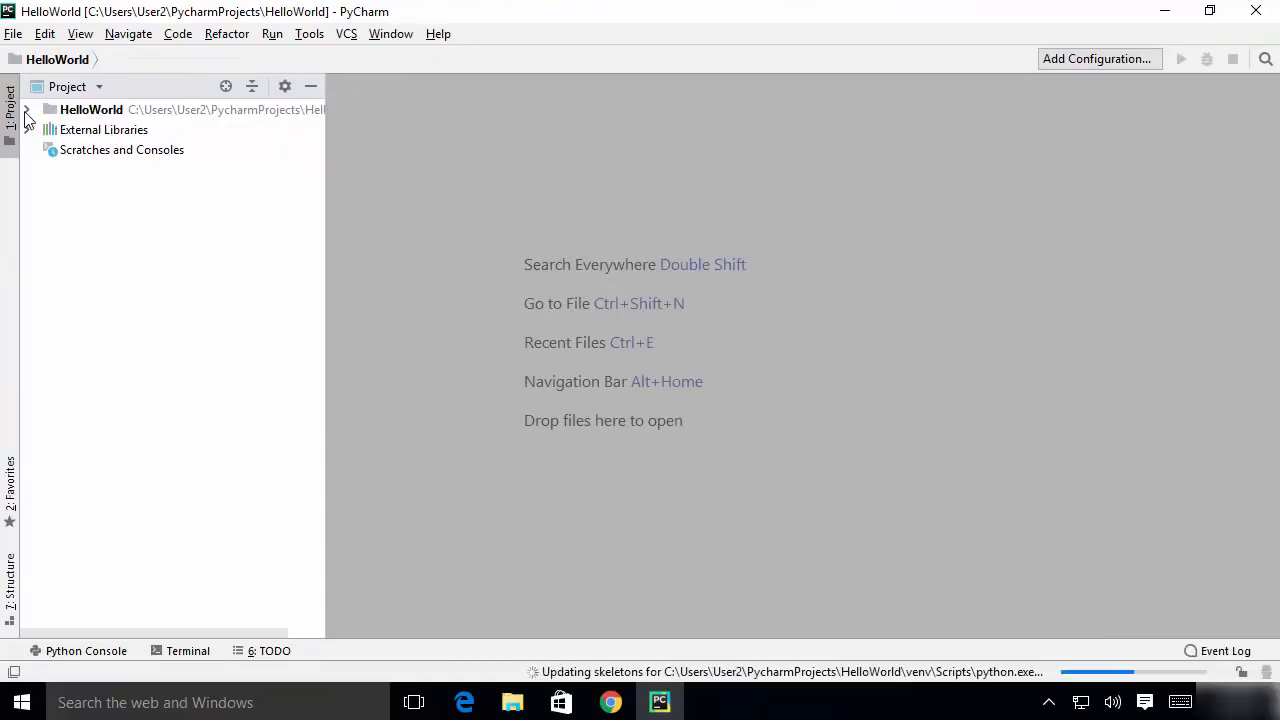
- Add a new Python file named hello to the HelloWorld project folder
click(26, 110)
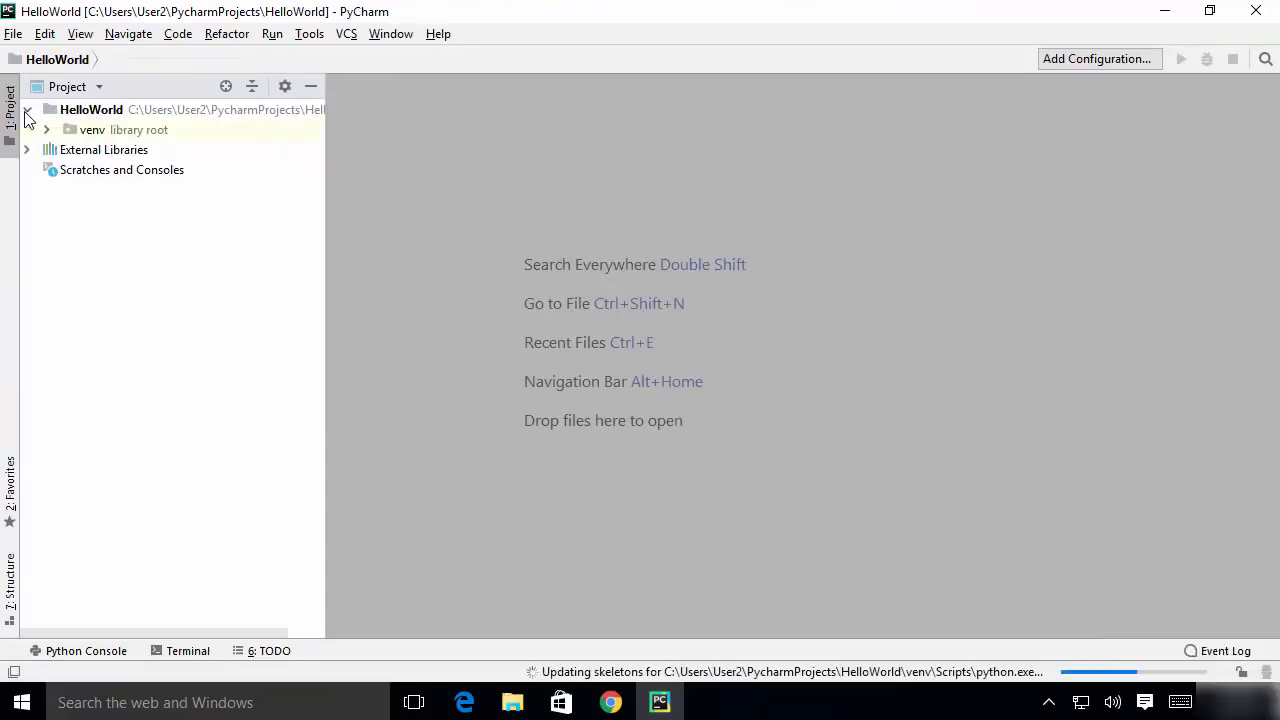
click(98, 112)
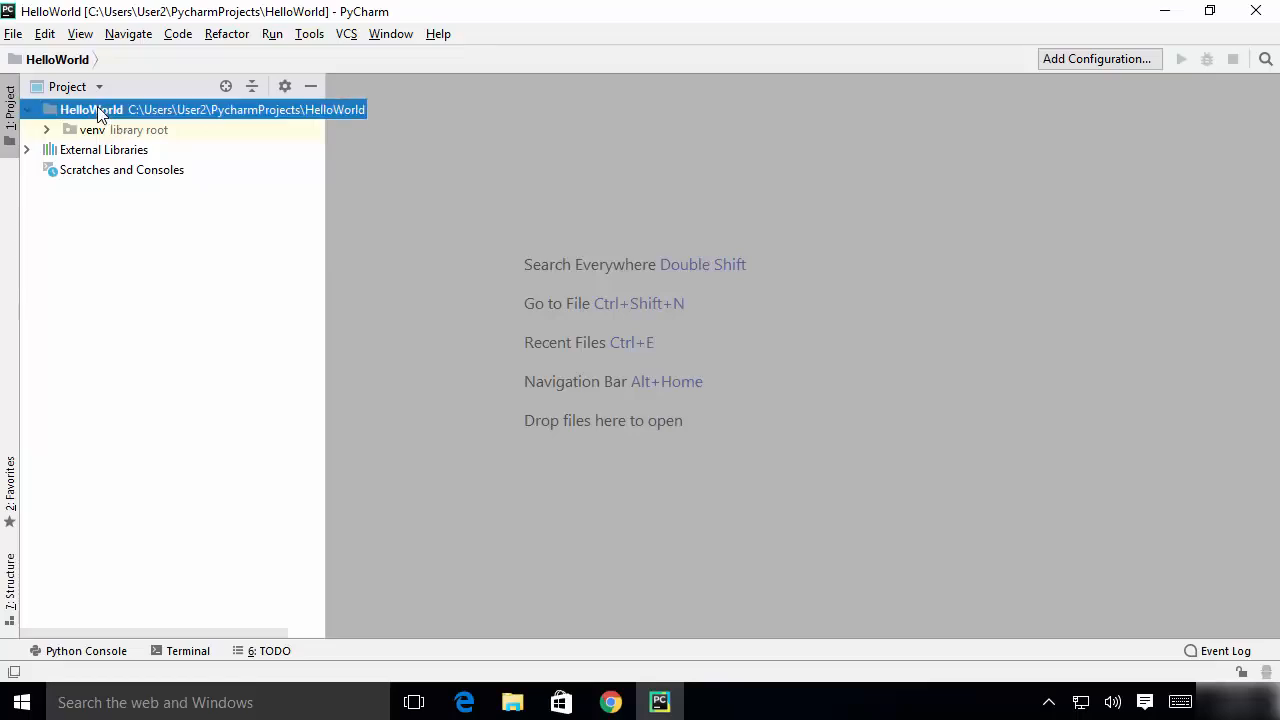
right_click(98, 110)
click(124, 103)
right_click(124, 103)
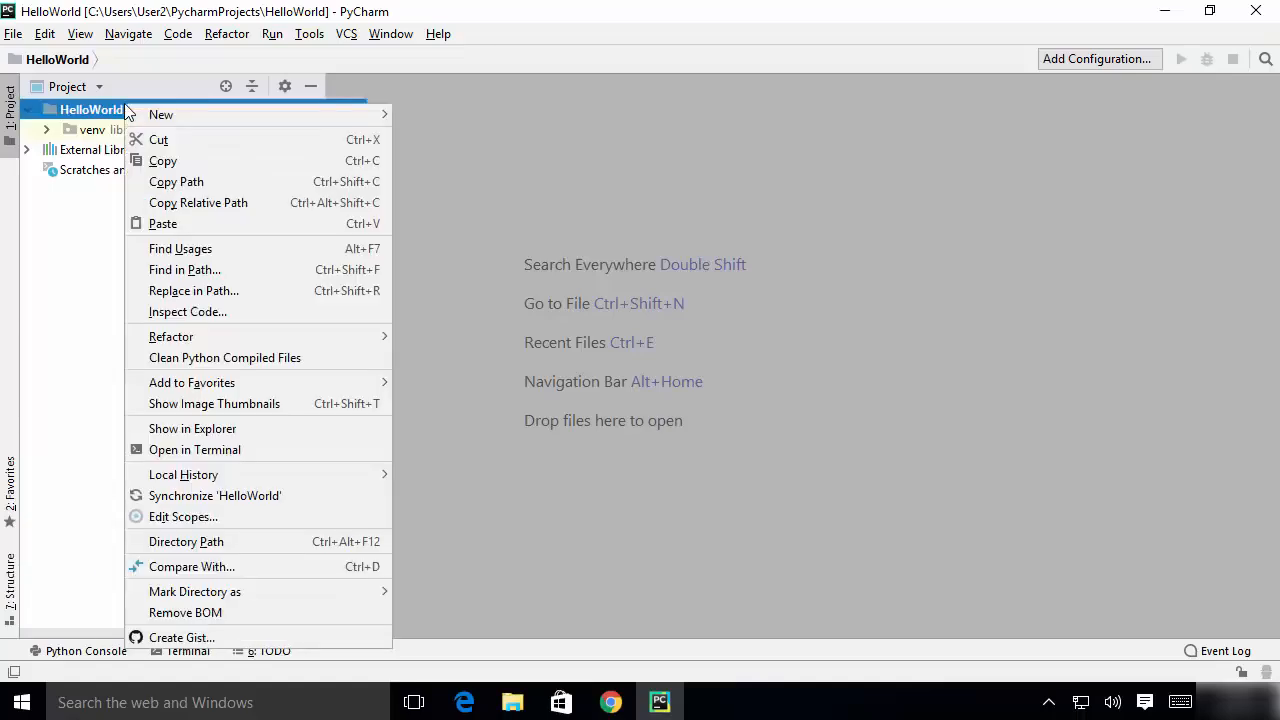
mouse_move(145, 119)
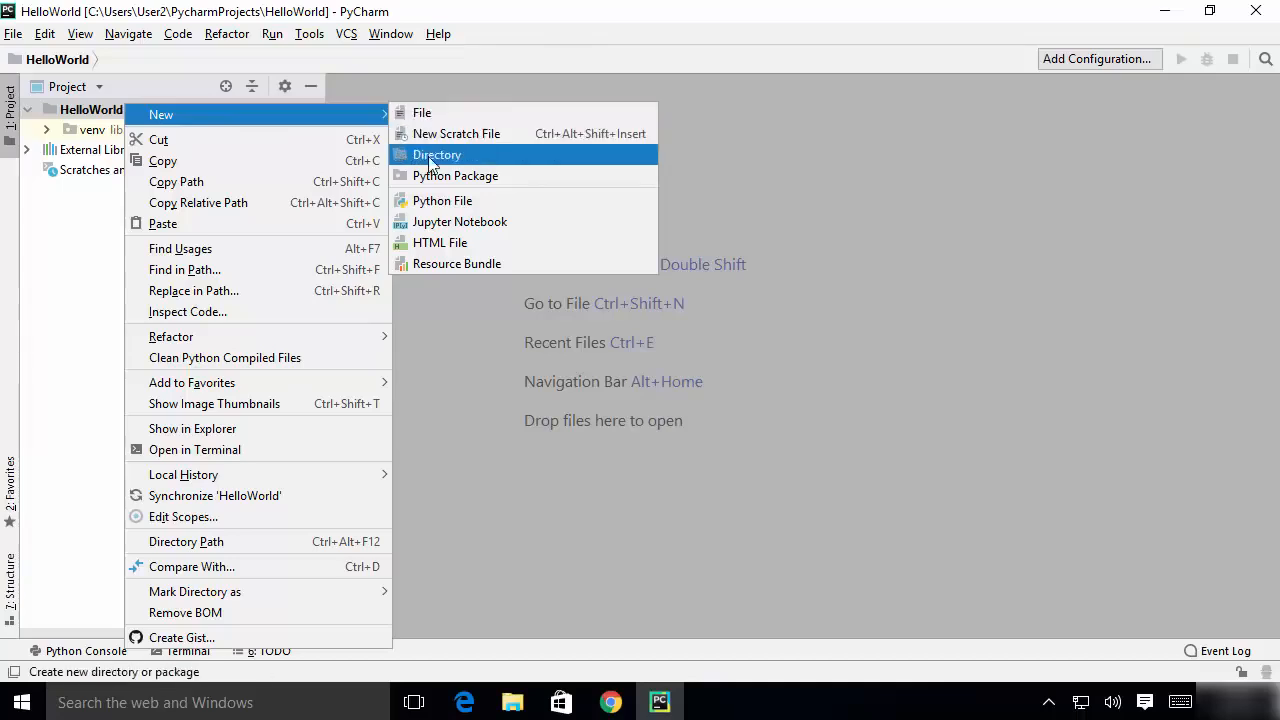
click(440, 202)
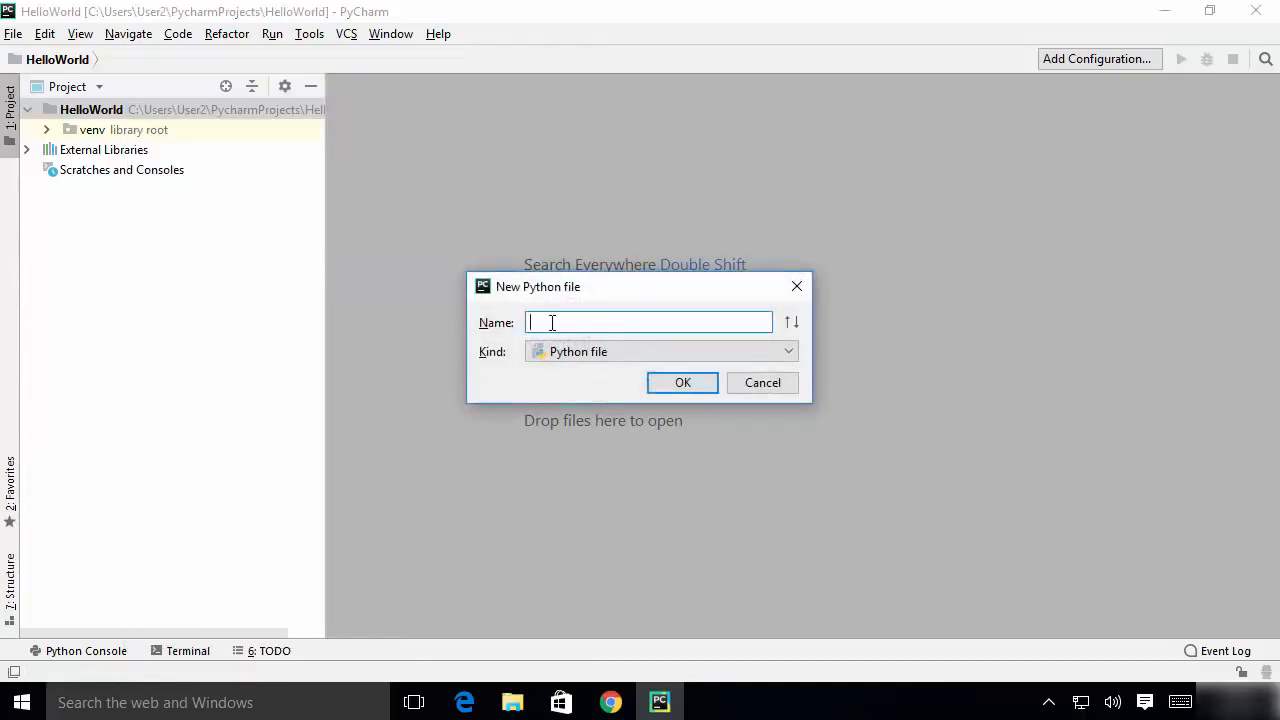
text(hello)
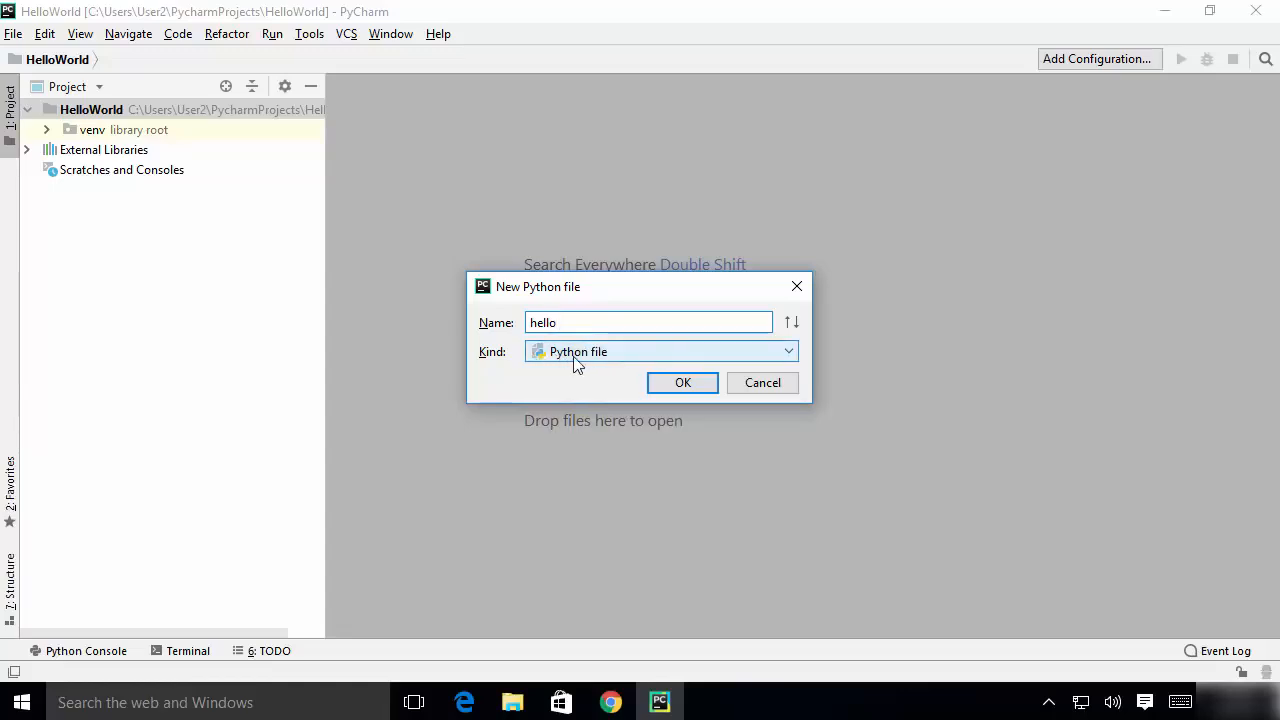
click(674, 388)
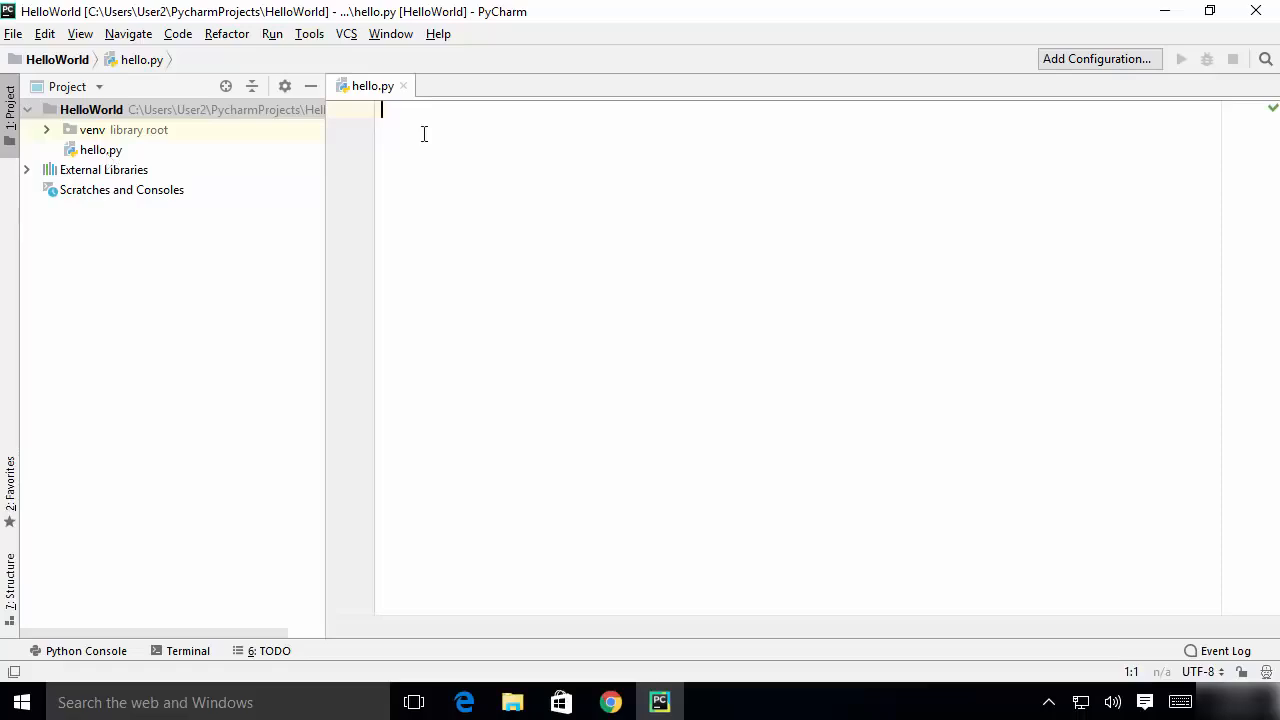
- Write the statement print ("Hello World") on the first line of hello.py
text(print ()
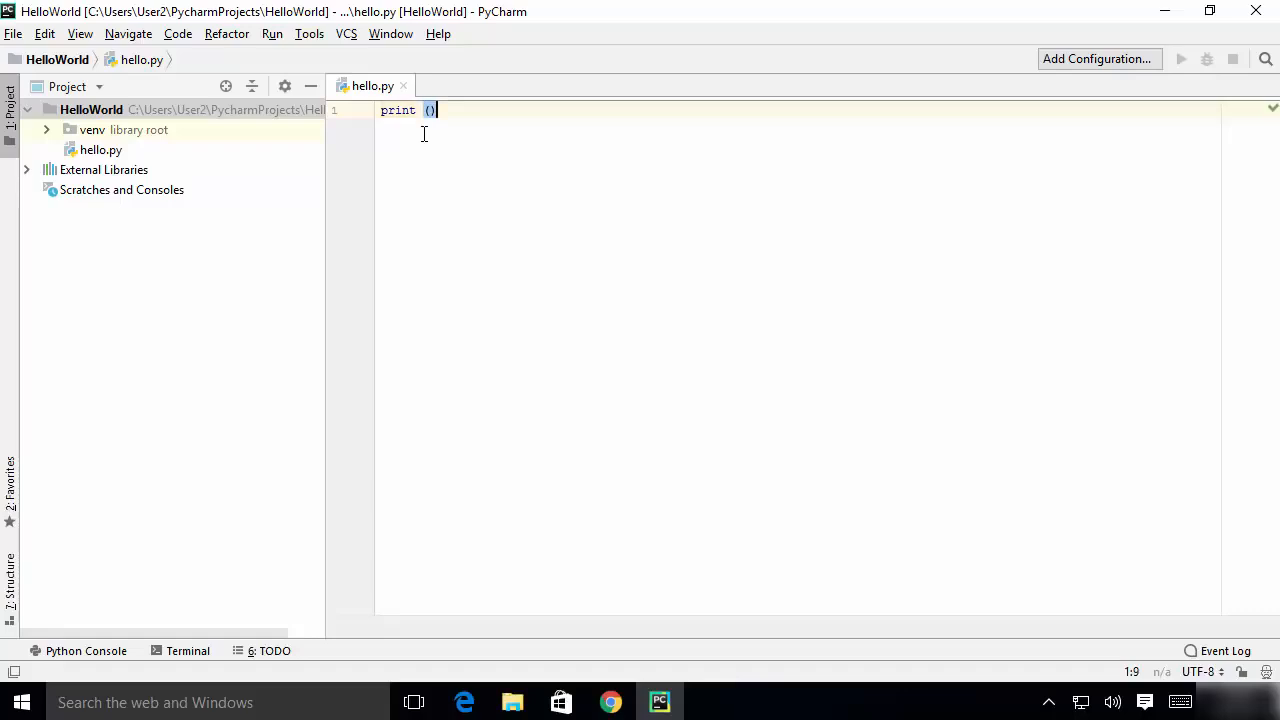
text(")
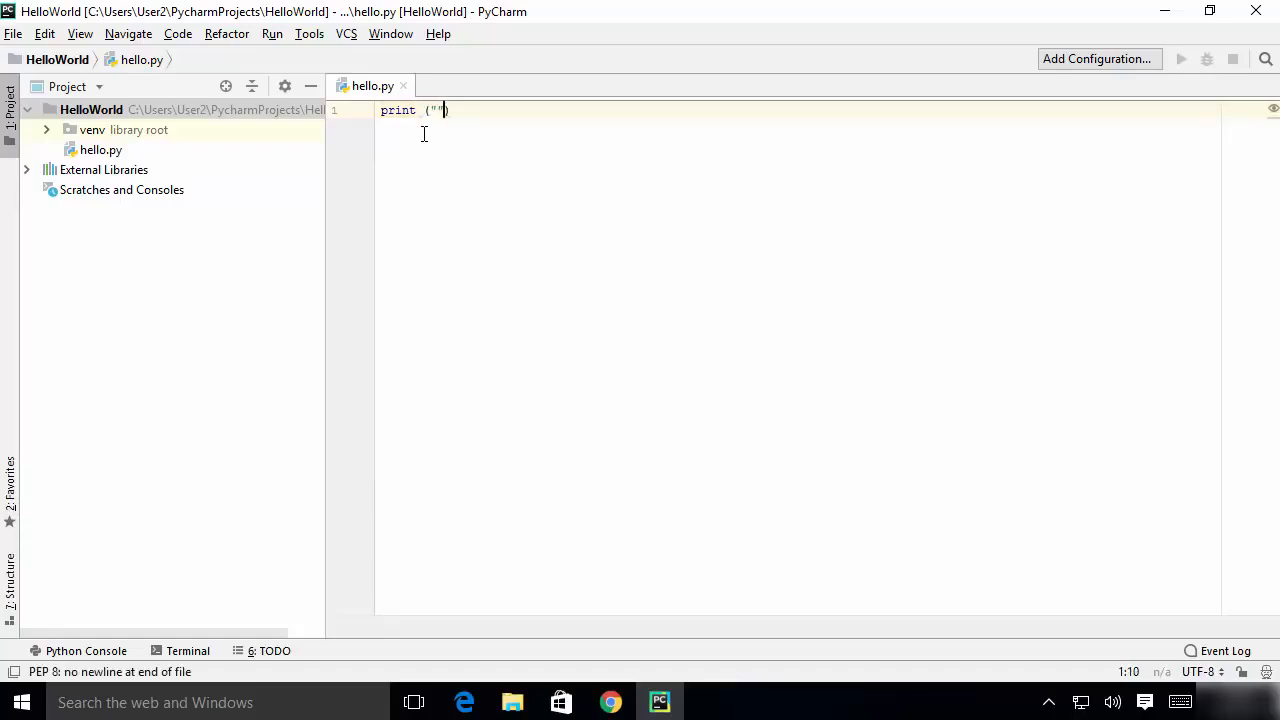
text(Hello )
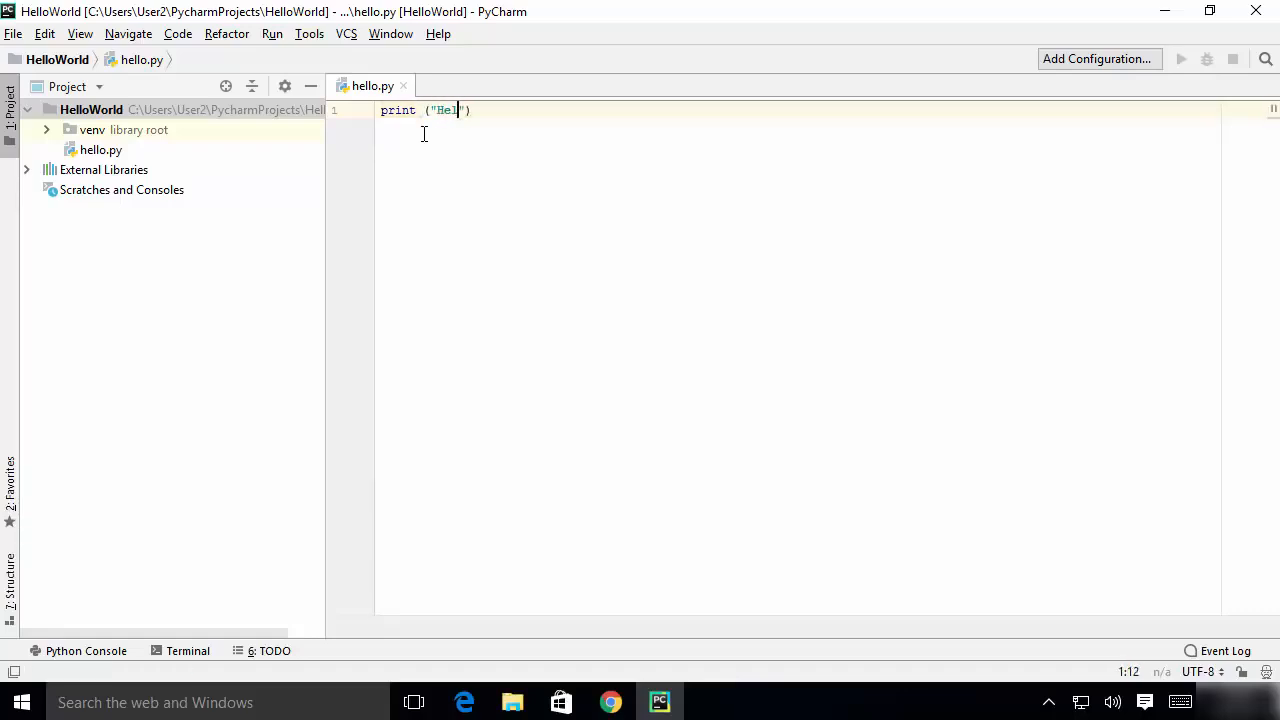
text(World)
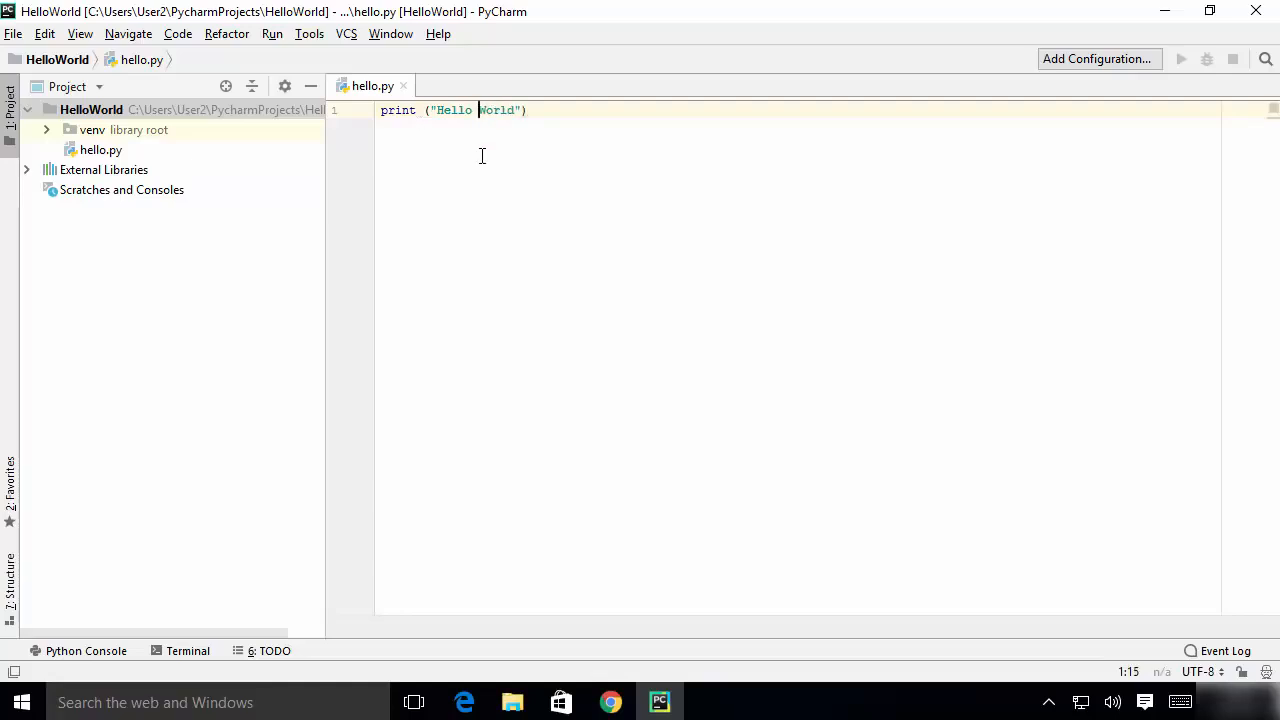
- Run the hello script and check its printed line in the run output
click(574, 197)
right_click(576, 195)
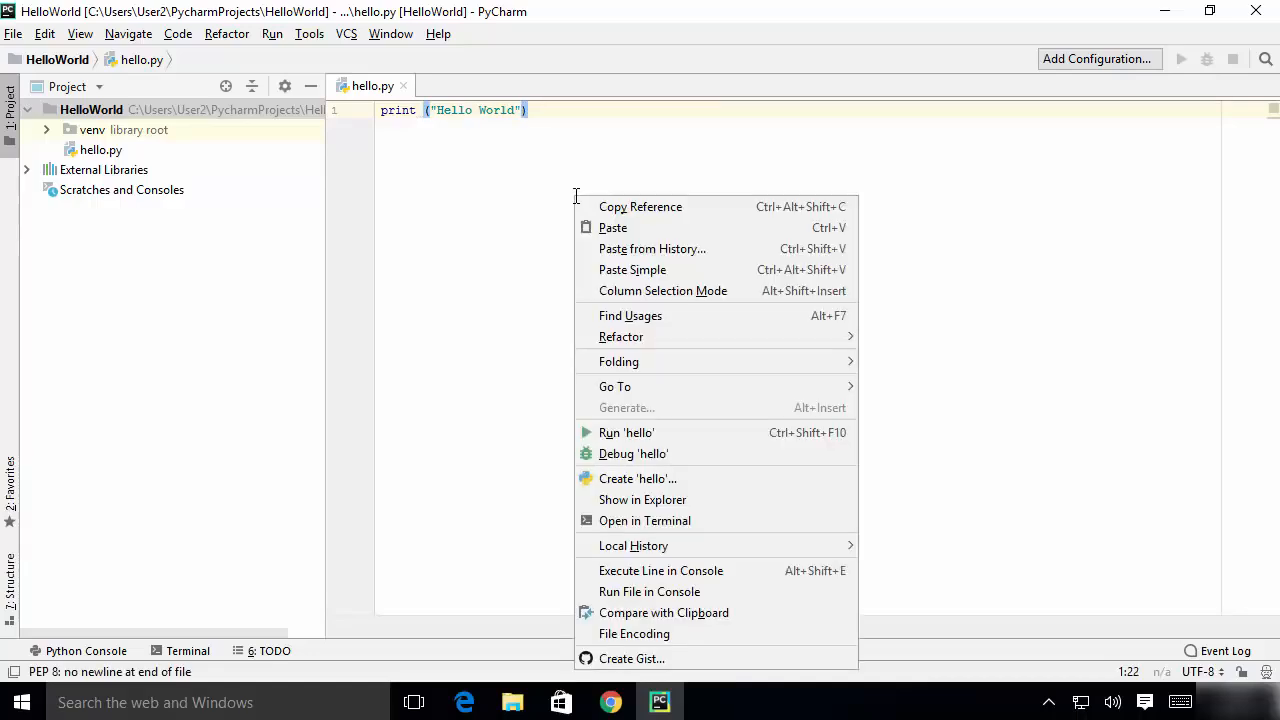
click(611, 440)
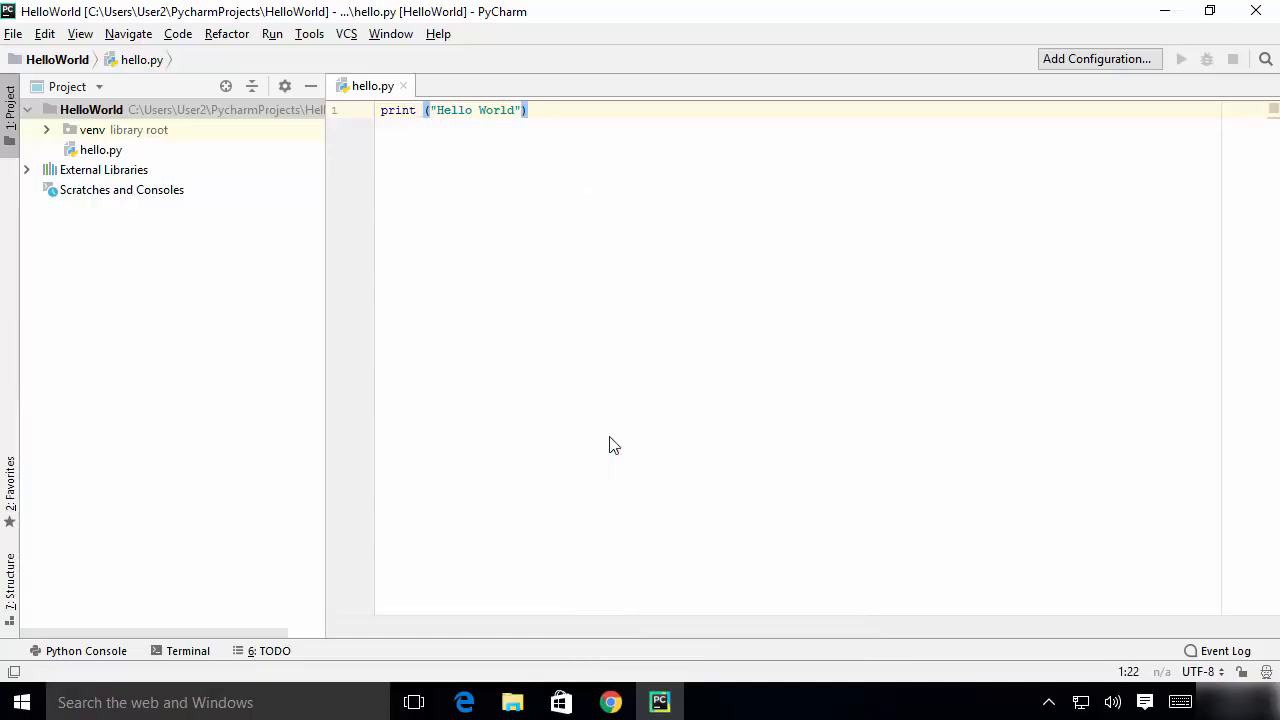
drag(218, 503, 90, 503)
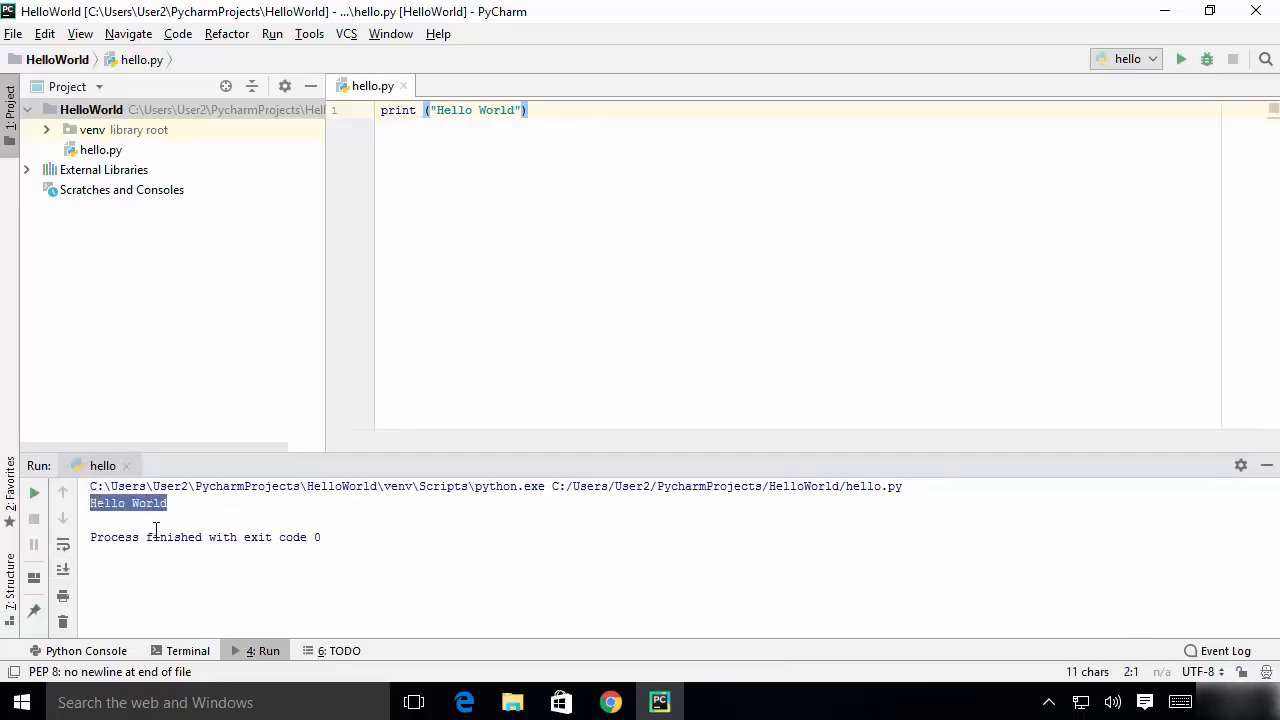
click(910, 387)
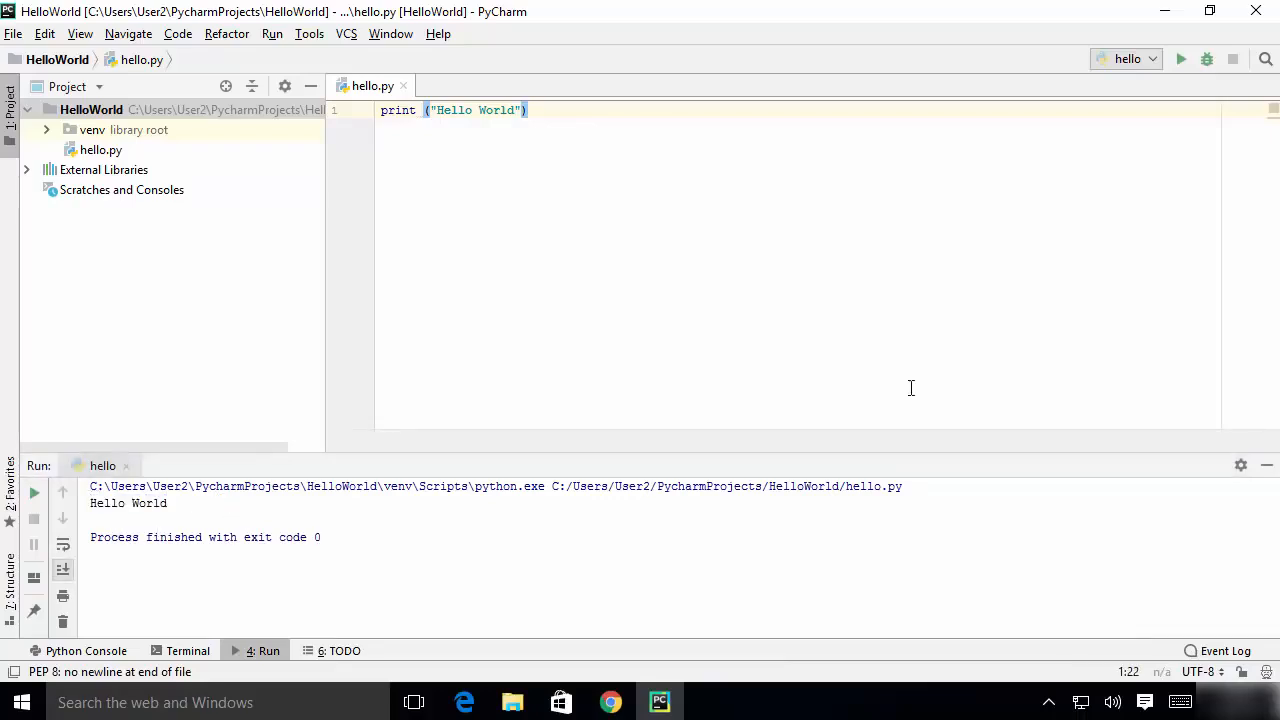